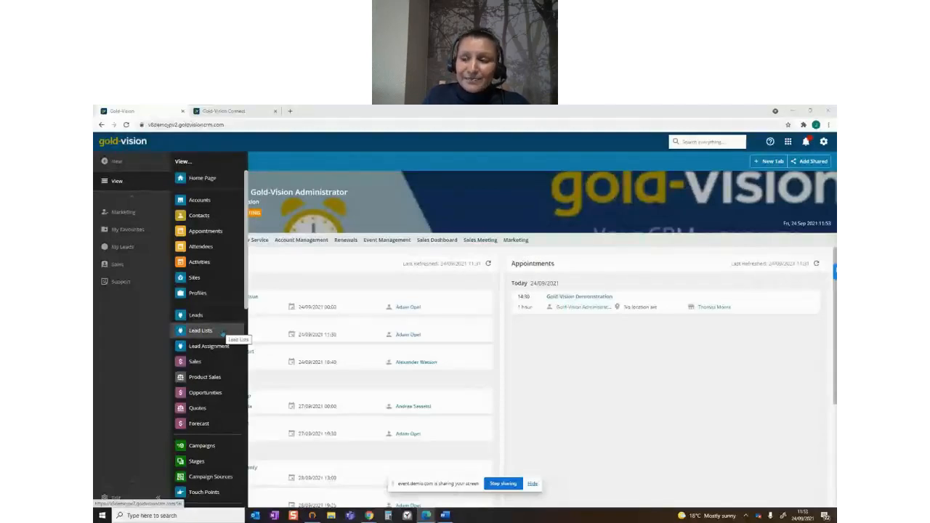
Open the lead lists and the overview of individual leads to review them
left_click(222, 333)
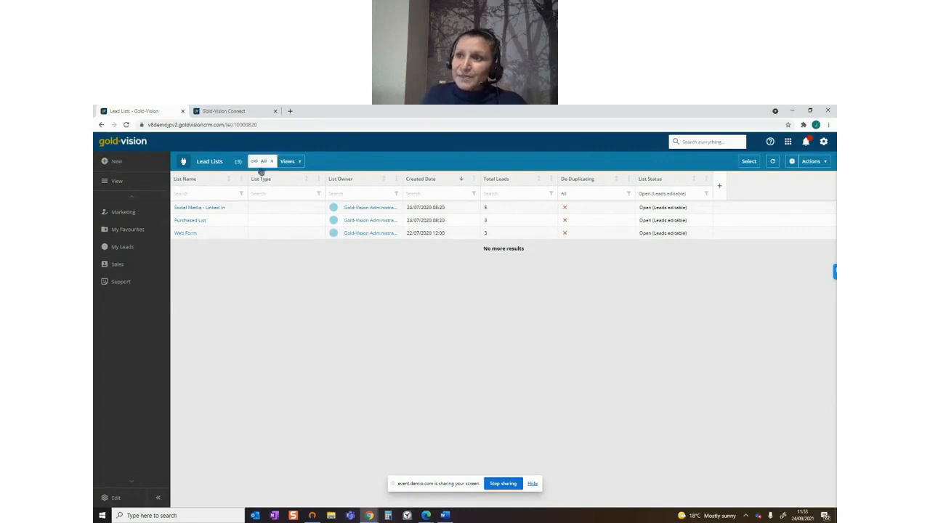
left_click(115, 181)
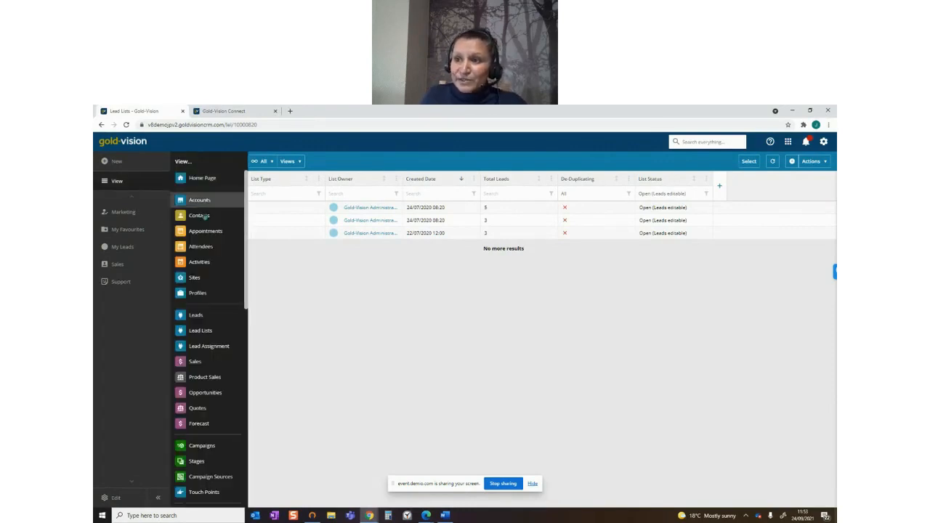
left_click(212, 319)
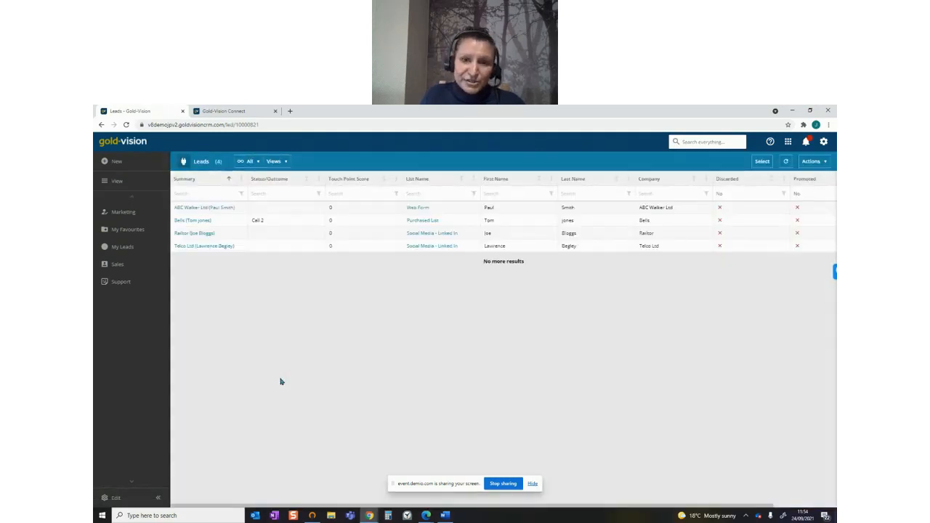
Open the contacts list and filter it by the Prospect relationship
left_click(117, 180)
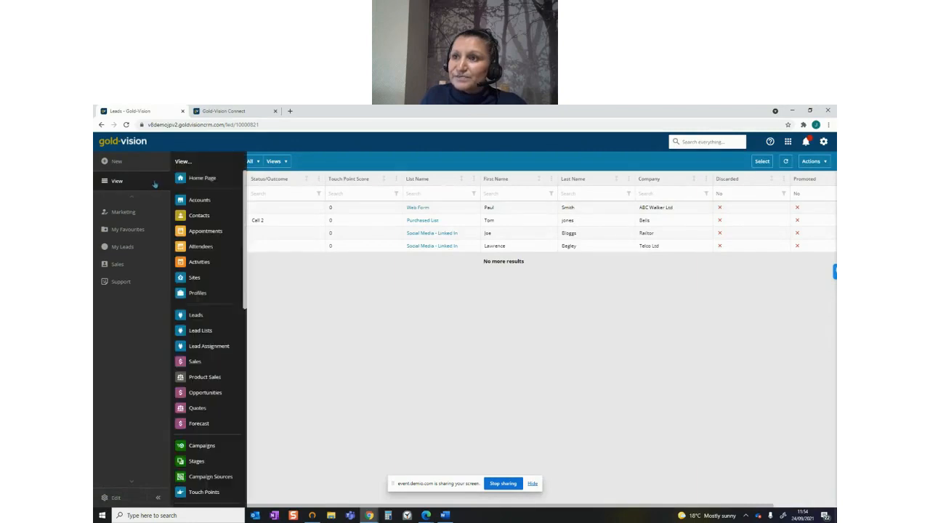
left_click(232, 216)
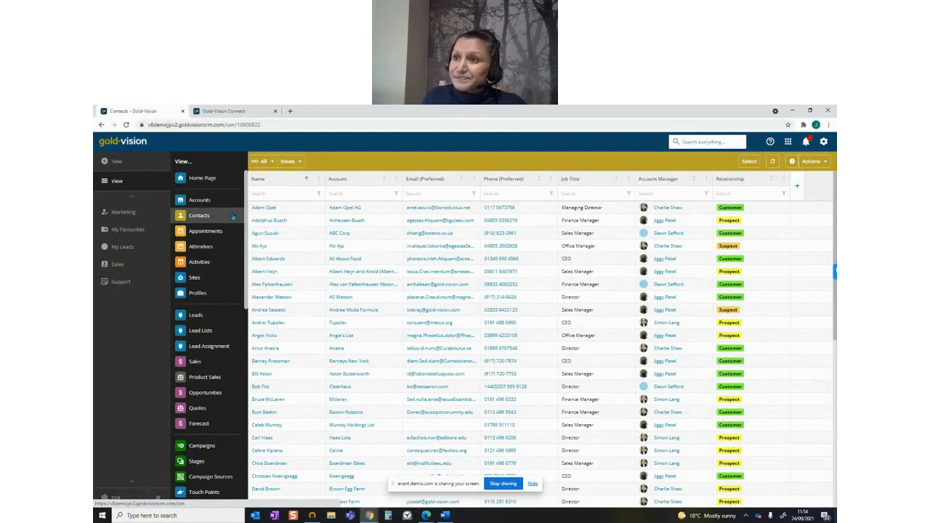
left_click(232, 217)
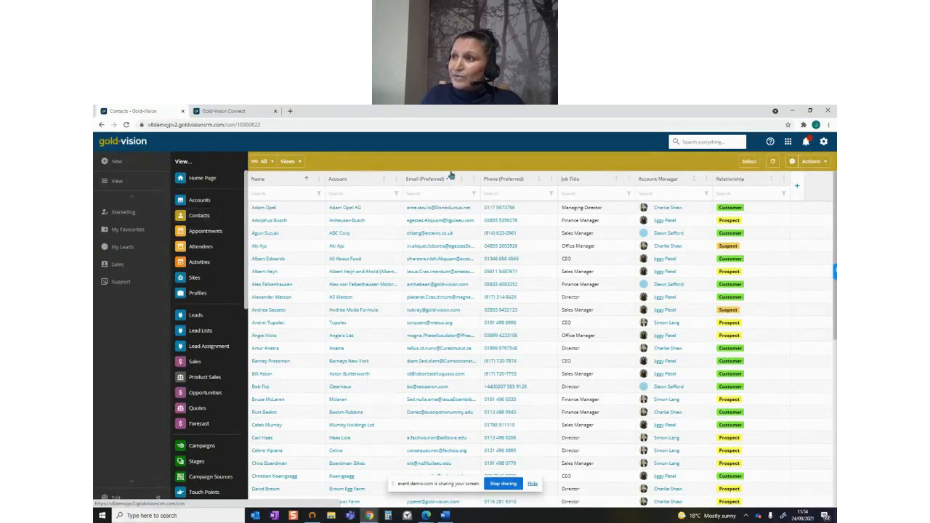
left_click(783, 194)
left_click(438, 322)
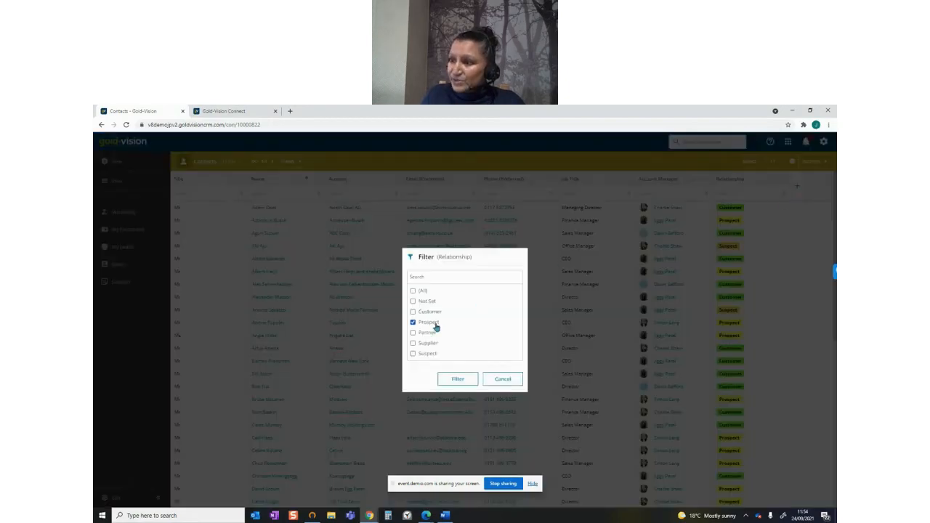
left_click(458, 378)
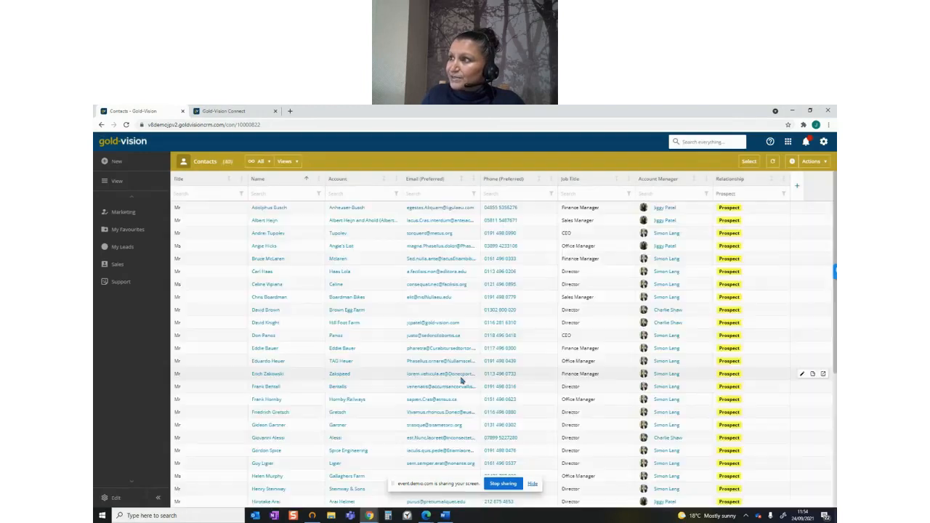
Filter the prospect contacts by job title with the wildcard search "*director"
left_click(606, 192)
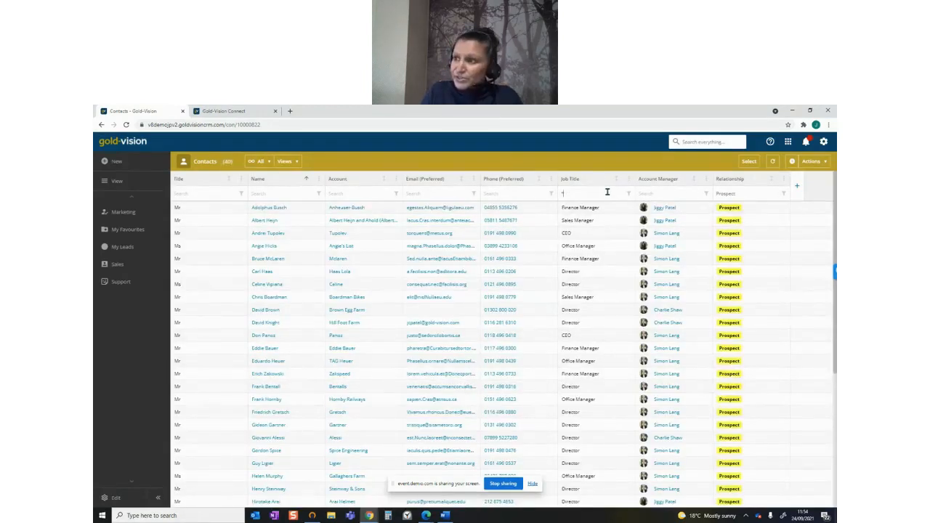
type("*director")
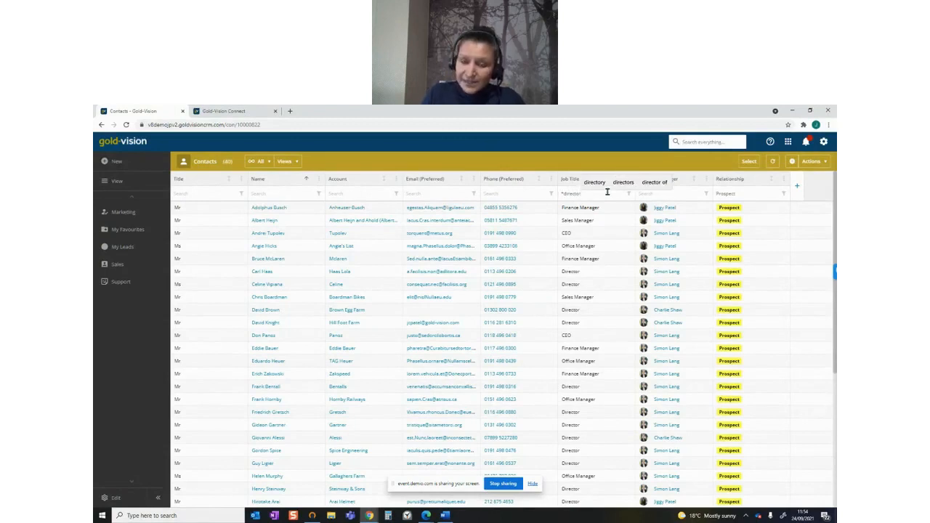
key("Return")
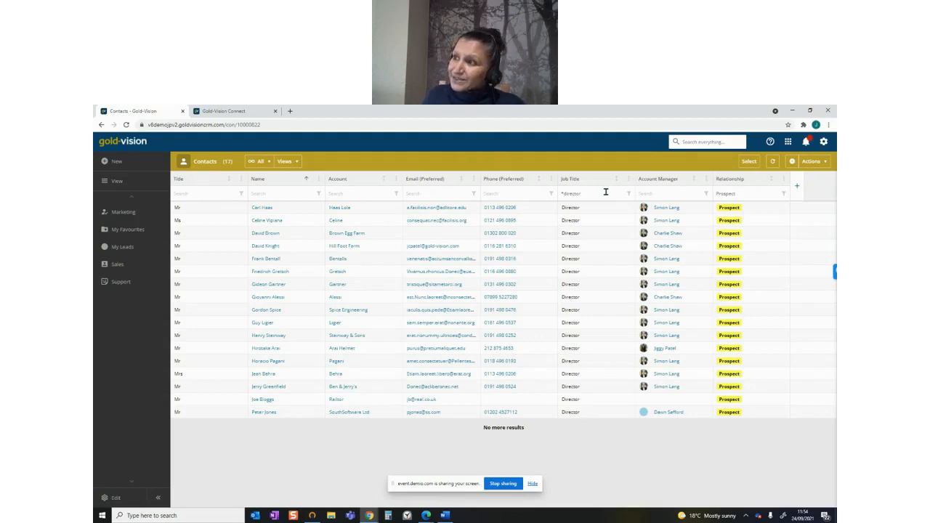
Start a quick campaign for the filtered contacts and name it "Prospect Directors"
left_click(811, 163)
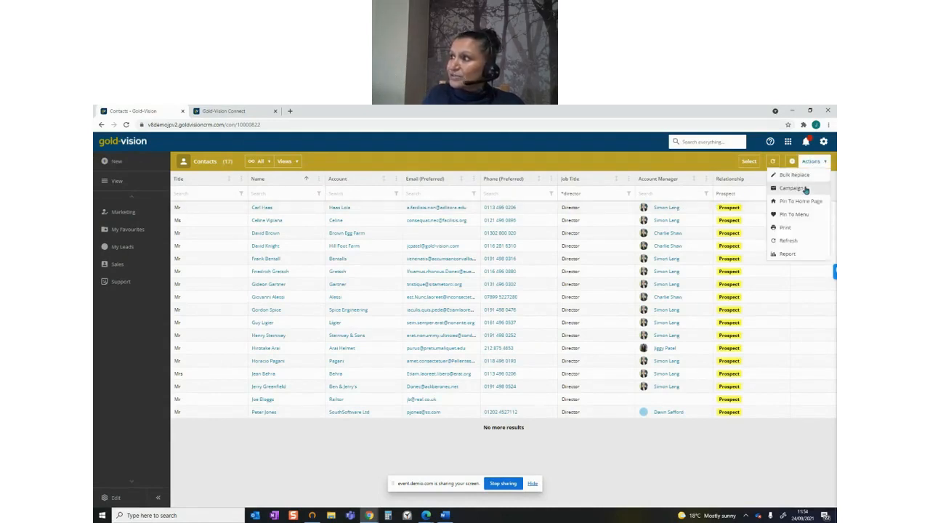
left_click(803, 188)
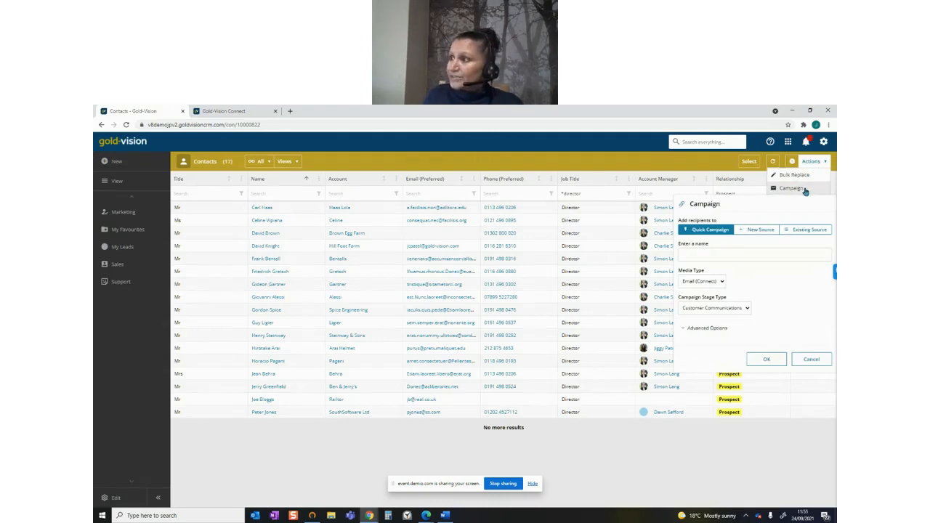
left_click(725, 253)
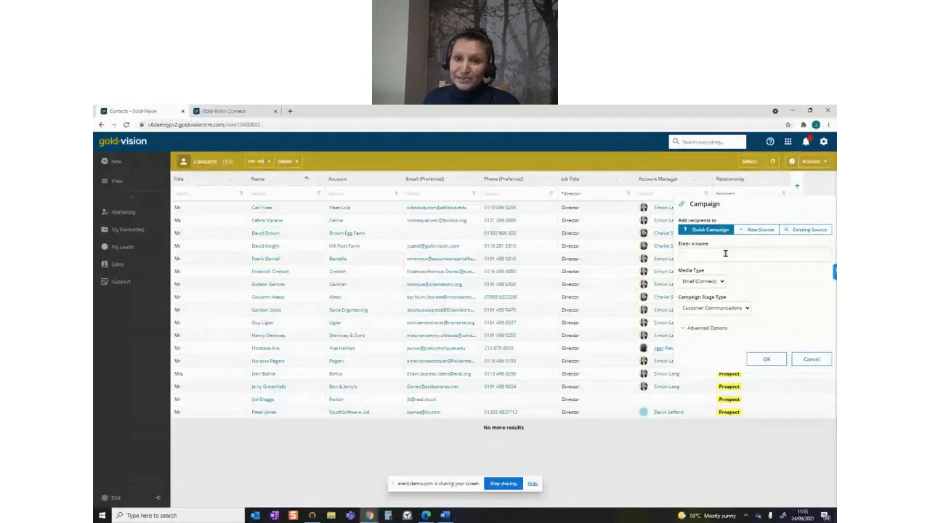
type("Pro")
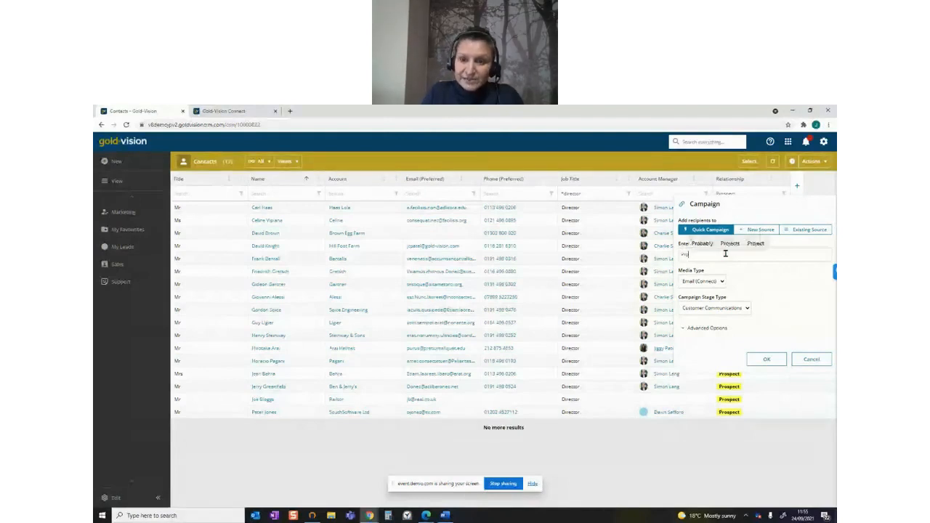
type("spect")
type(" Bi")
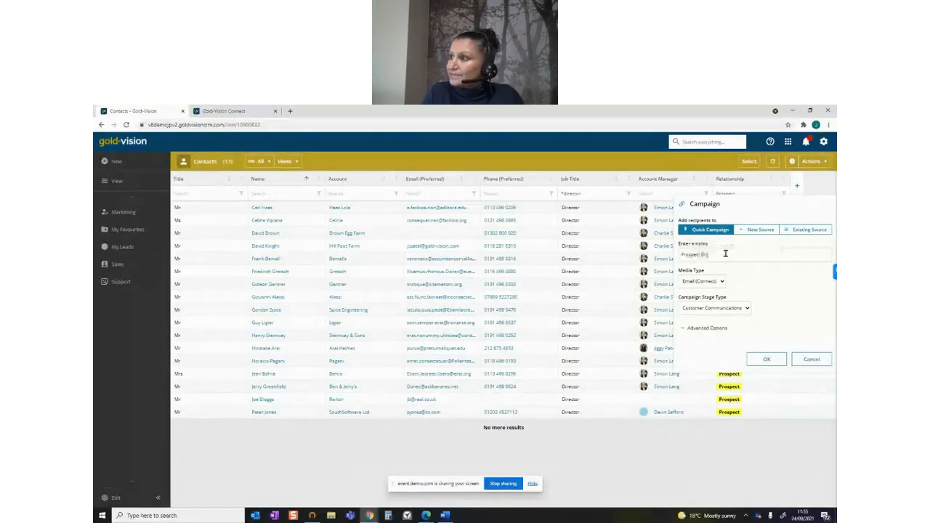
type("rectors")
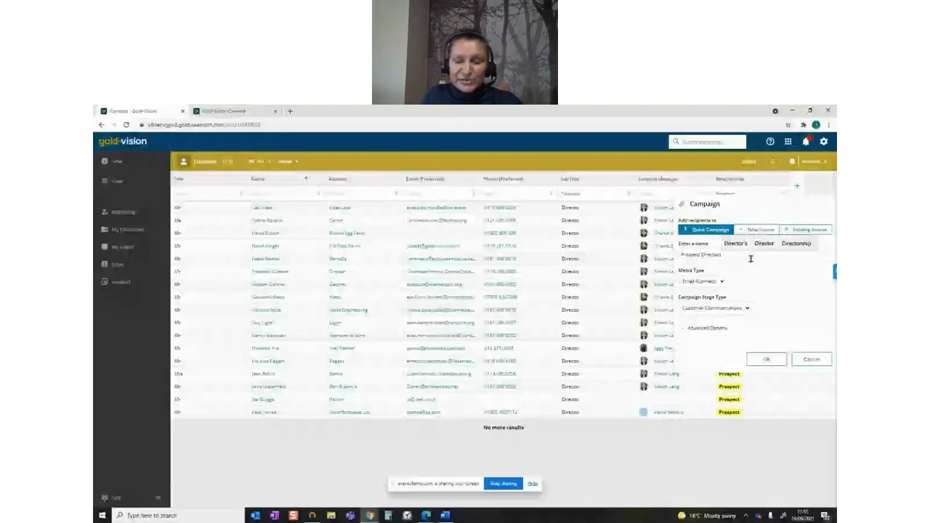
Keep the media type Email (Connect), set the campaign stage type to Nurture Campaign and create the quick campaign
left_click(721, 281)
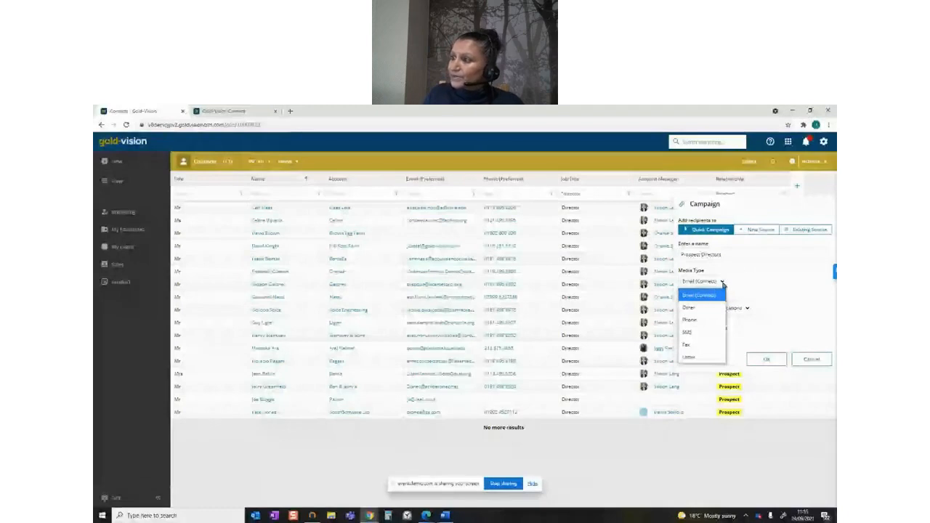
left_click(723, 283)
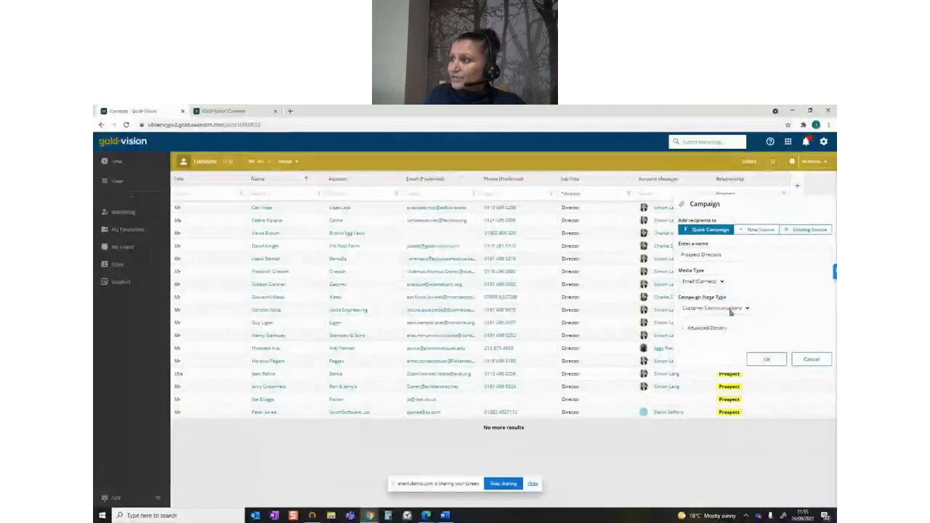
left_click(731, 311)
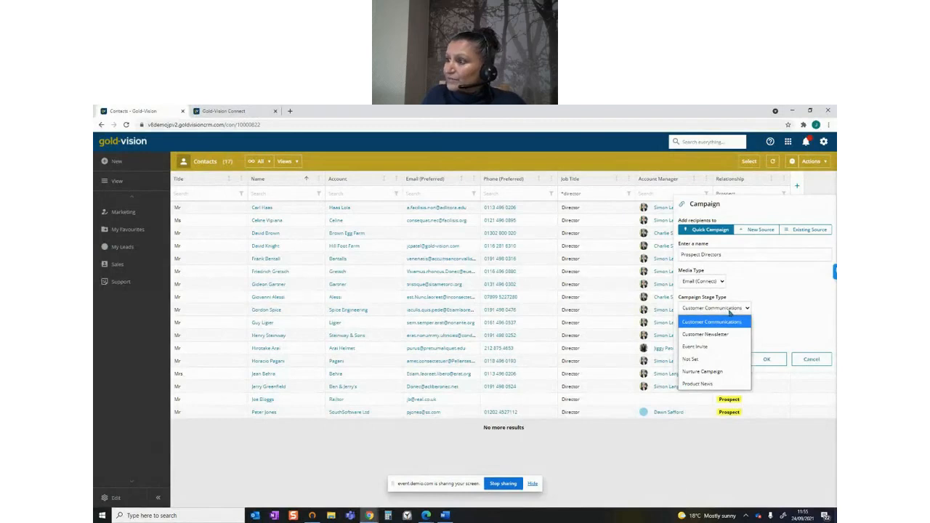
left_click(732, 374)
left_click(766, 358)
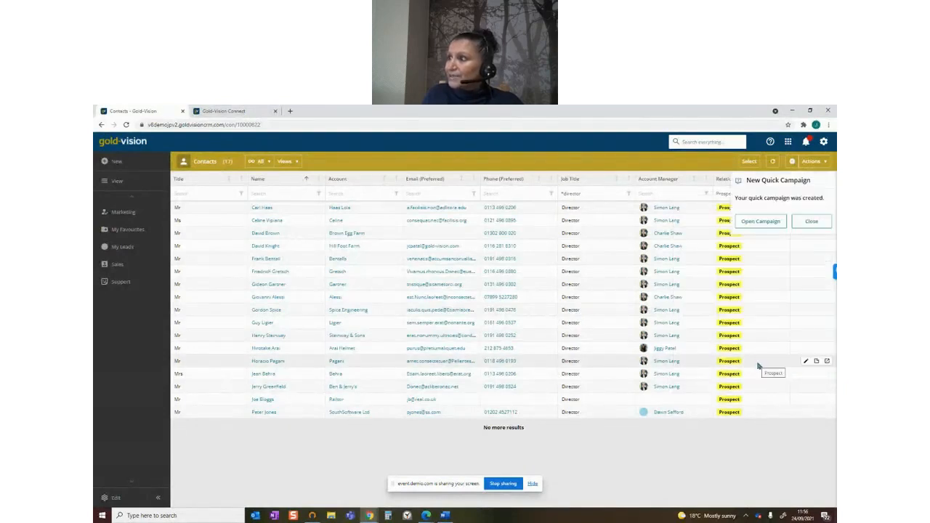
Open the new Prospect Directors campaign, reload it and open its campaign stage
left_click(761, 222)
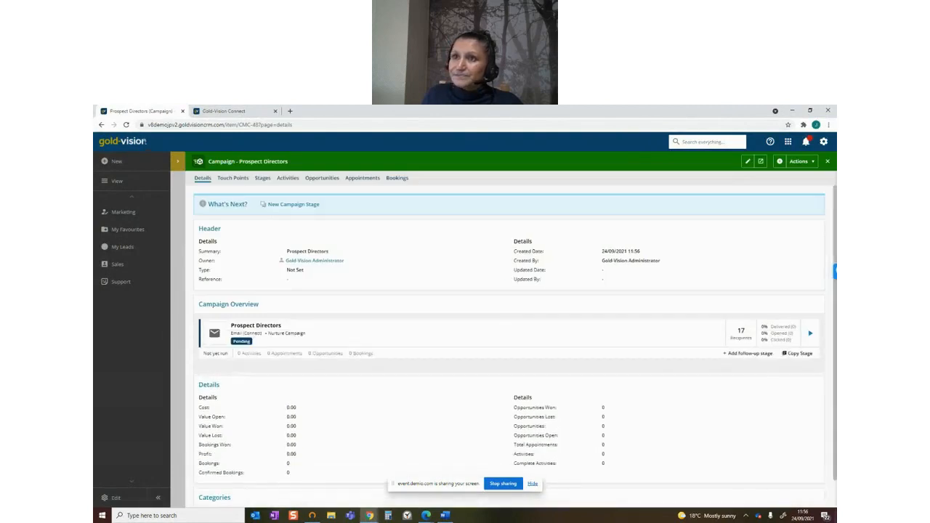
left_click(126, 125)
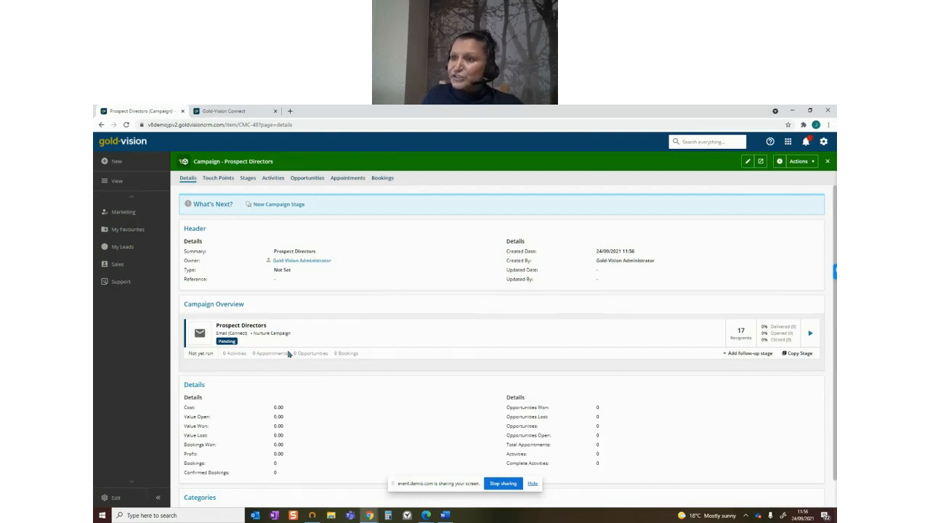
left_click(256, 327)
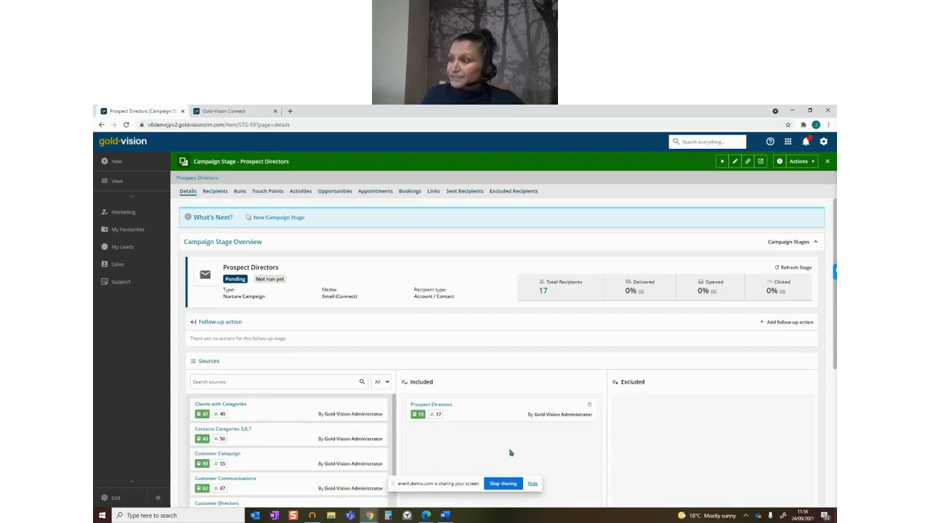
Review the stage's total recipients and its available actions, and return to the parent campaign
left_click(542, 291)
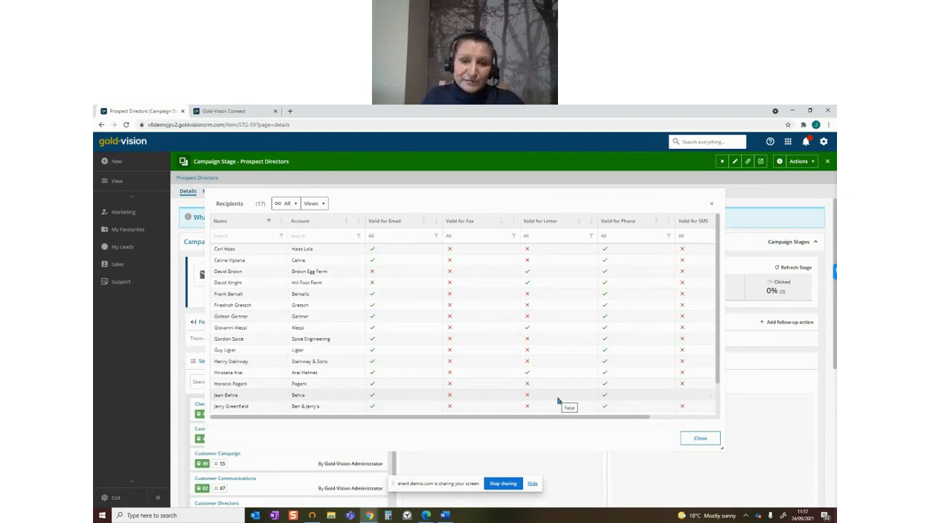
left_click(700, 438)
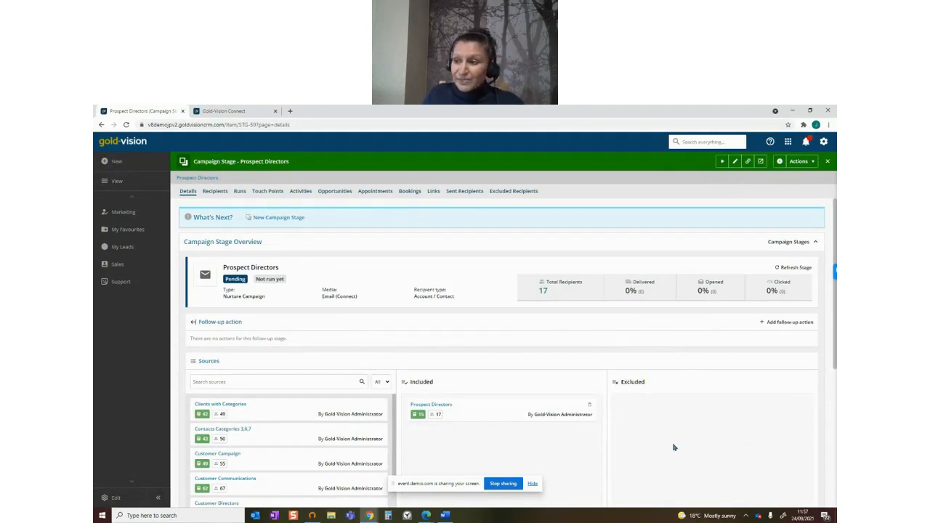
left_click(805, 162)
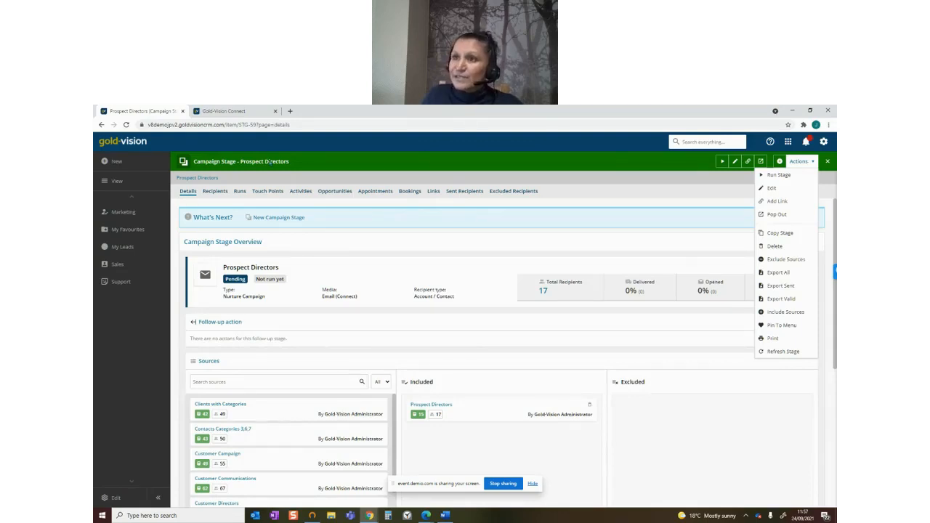
left_click(205, 179)
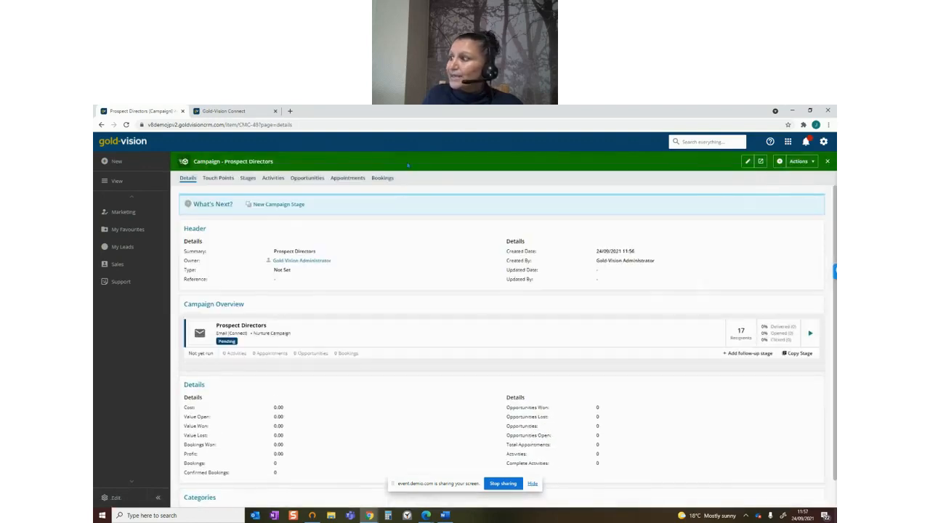
Run the Prospect Directors stage manually, sending to new recipients only and refreshing recipients before sending
left_click(809, 335)
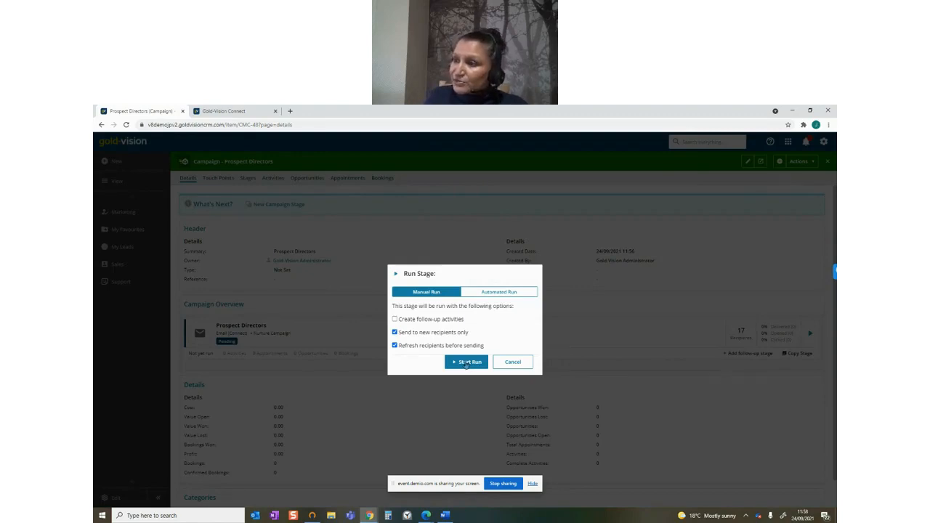
left_click(501, 293)
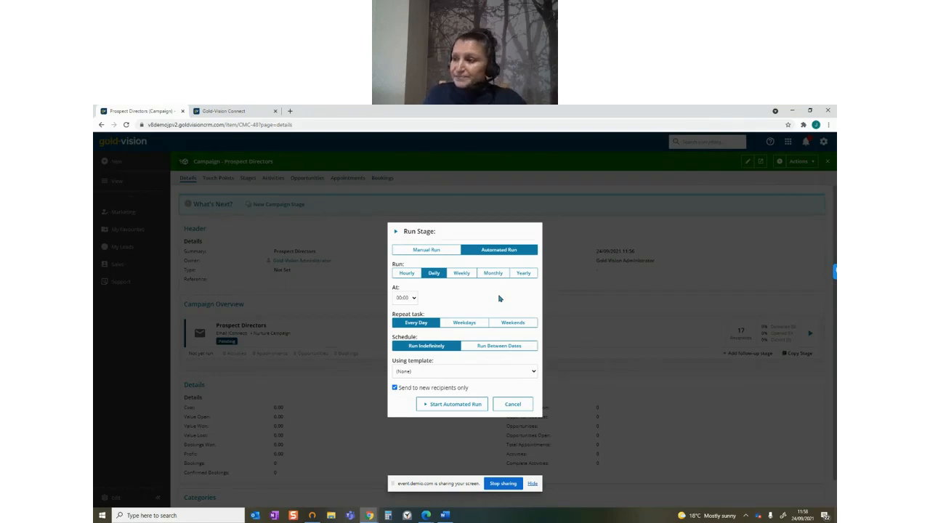
left_click(417, 251)
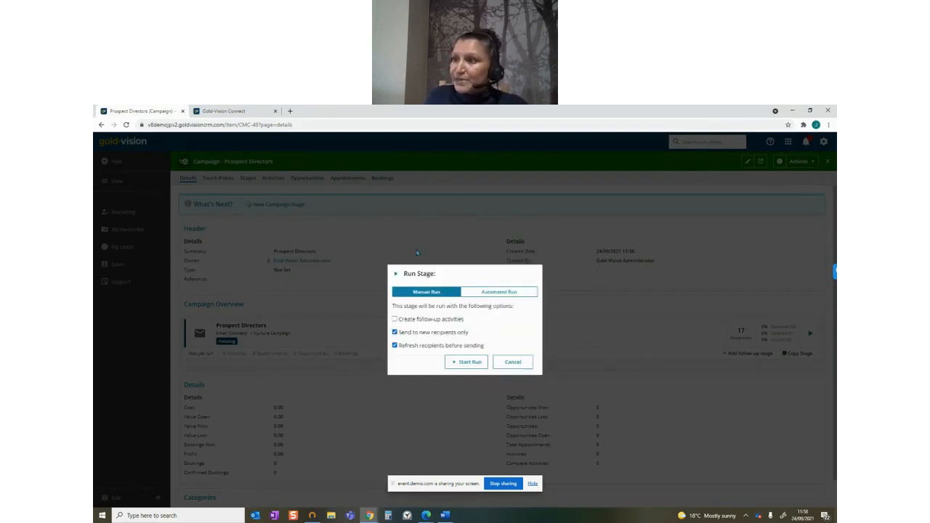
left_click(473, 361)
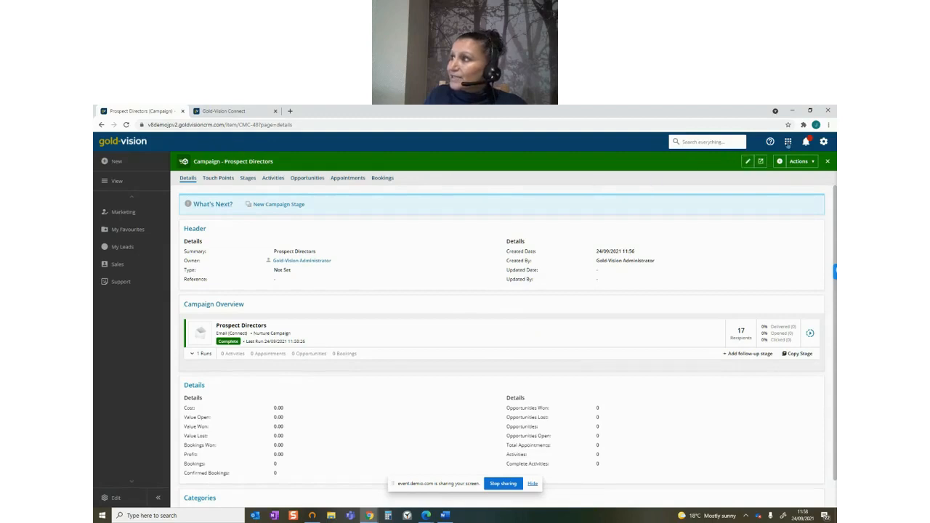
Switch to Gold-Vision Connect and open the Prospect Directors mail shot
left_click(788, 142)
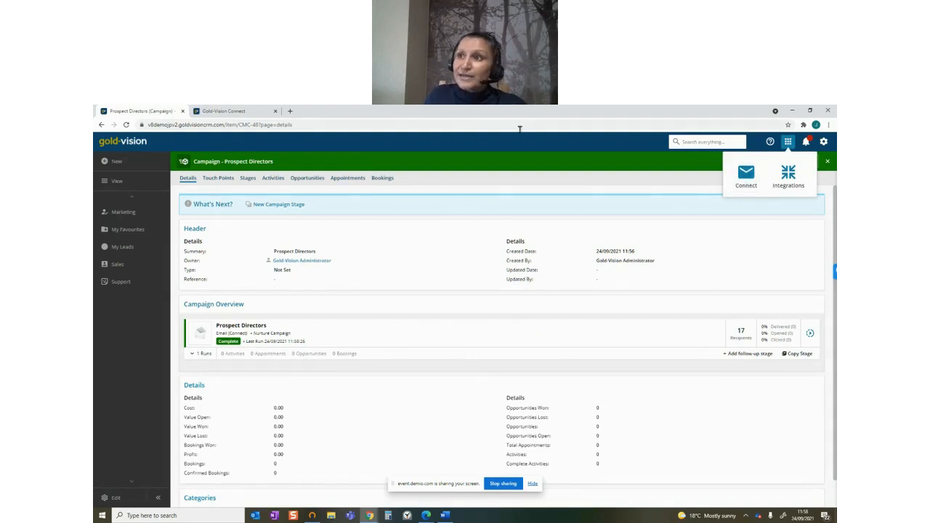
left_click(220, 112)
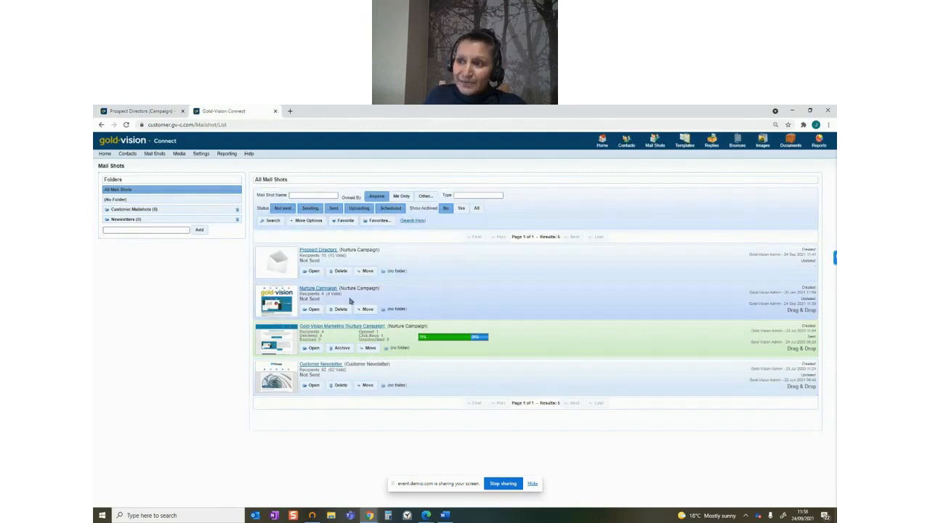
left_click(314, 271)
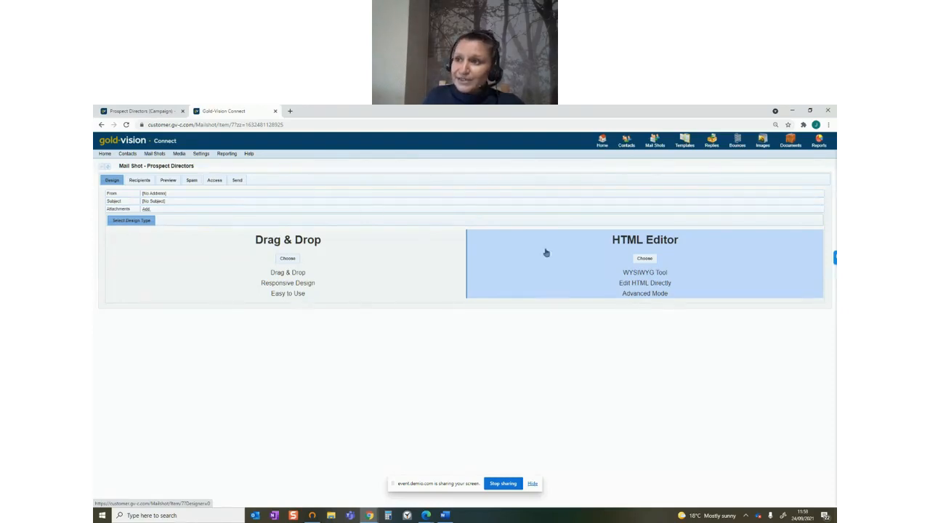
Choose the Drag & Drop designer for the mail shot and apply the stock template Starter Template 1, overwriting the design
left_click(289, 260)
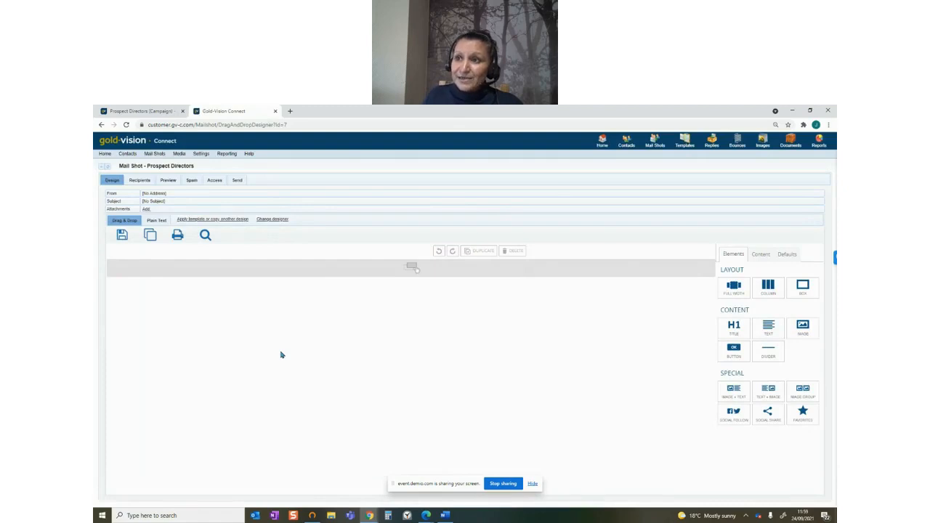
left_click(225, 219)
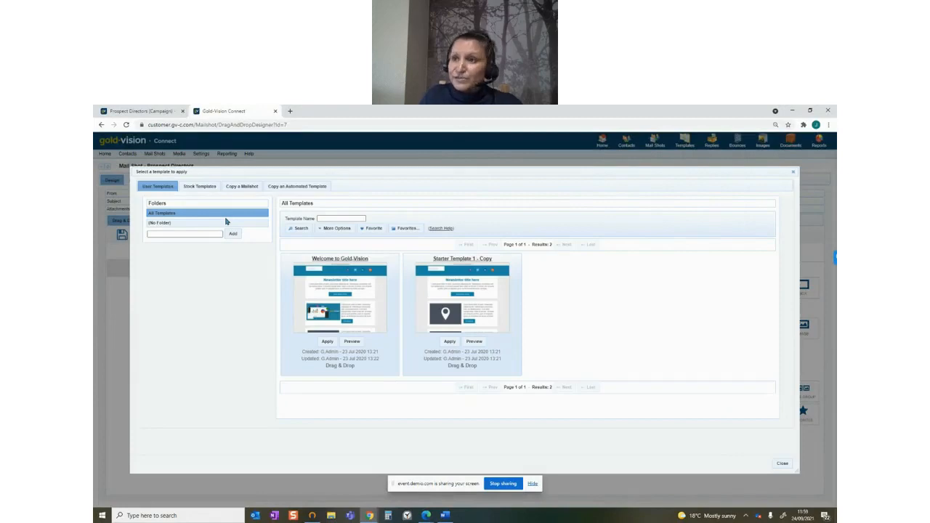
left_click(206, 187)
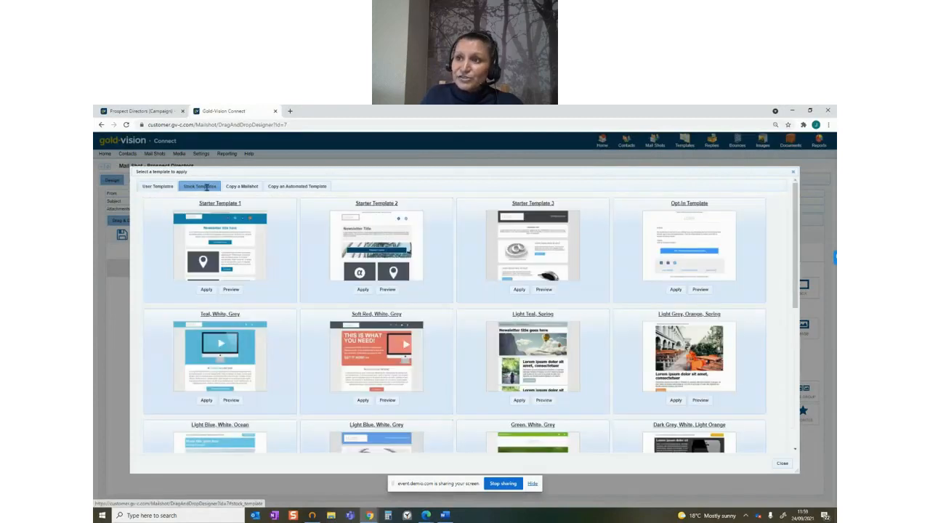
left_click(207, 290)
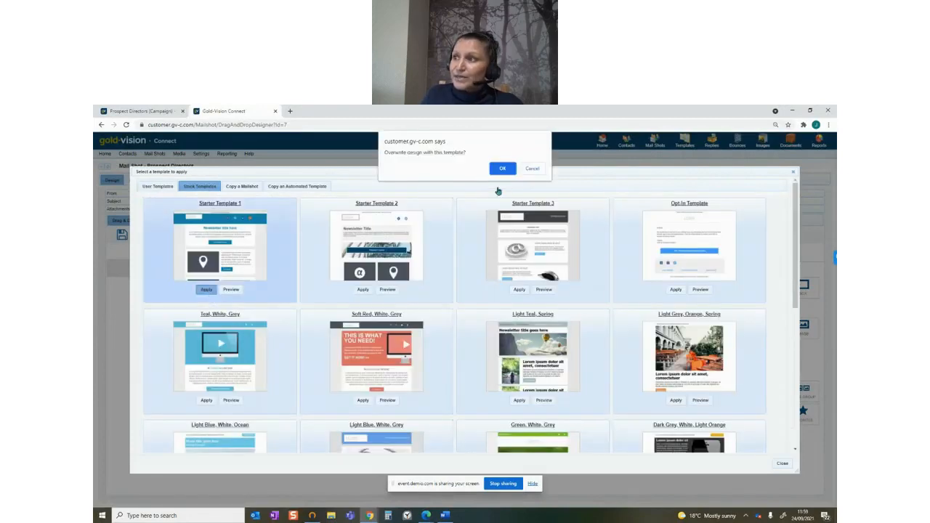
left_click(502, 169)
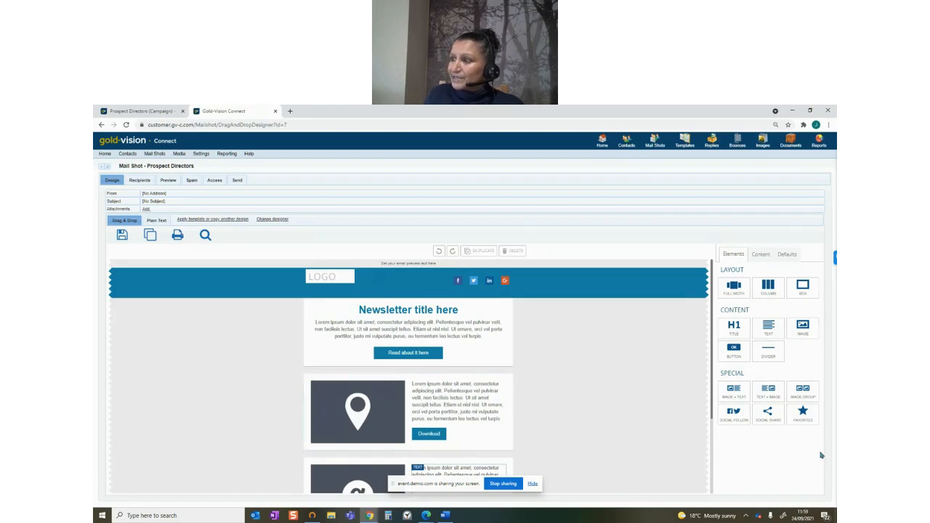
Add an image element and a text element beneath the "Read about it here" button in the newsletter's first section
left_click_drag(802, 327, 419, 369)
left_click(728, 265)
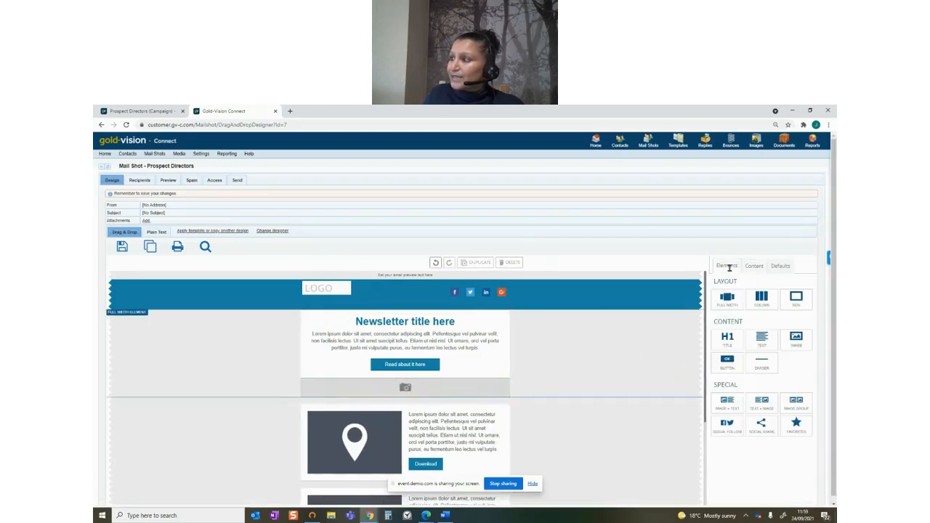
left_click_drag(761, 337, 445, 399)
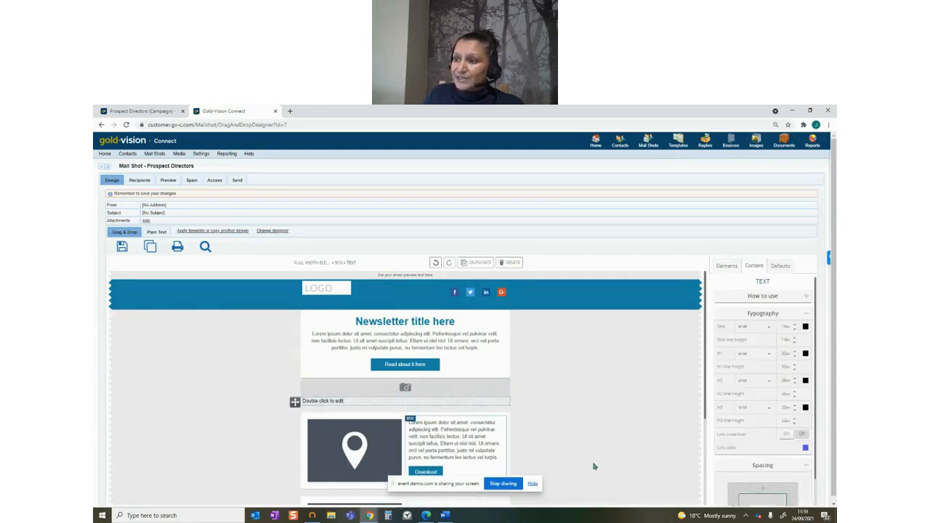
scroll(593, 465, "down", 1)
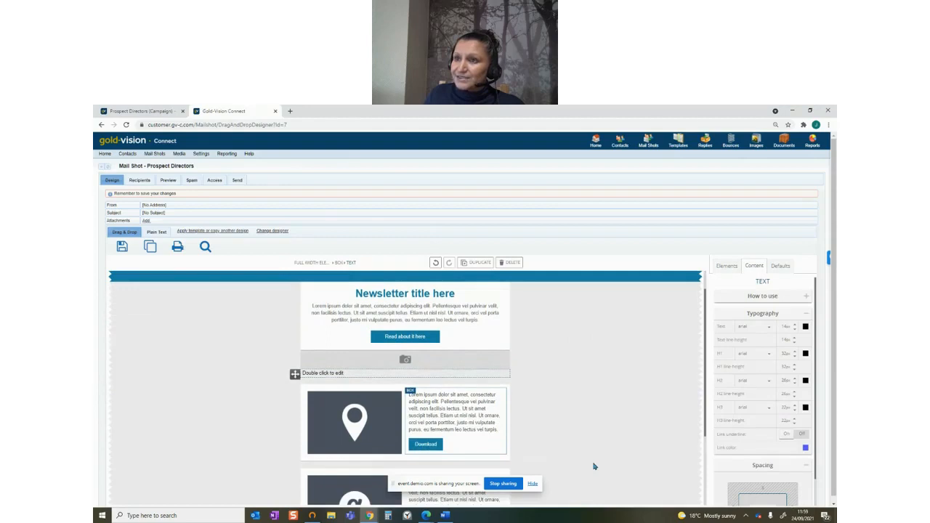
scroll(594, 465, "up", 1)
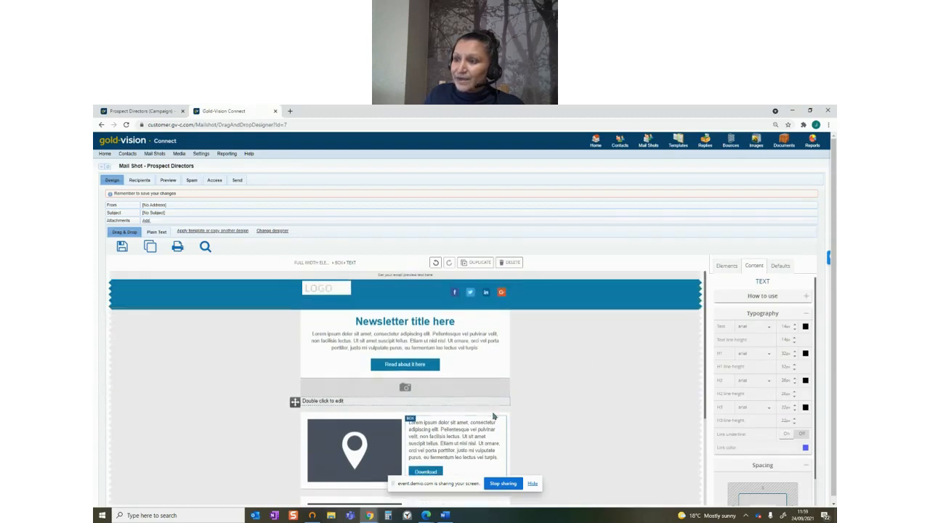
Open the new text element for editing and review the merge tags and link types available for it
double_click(328, 400)
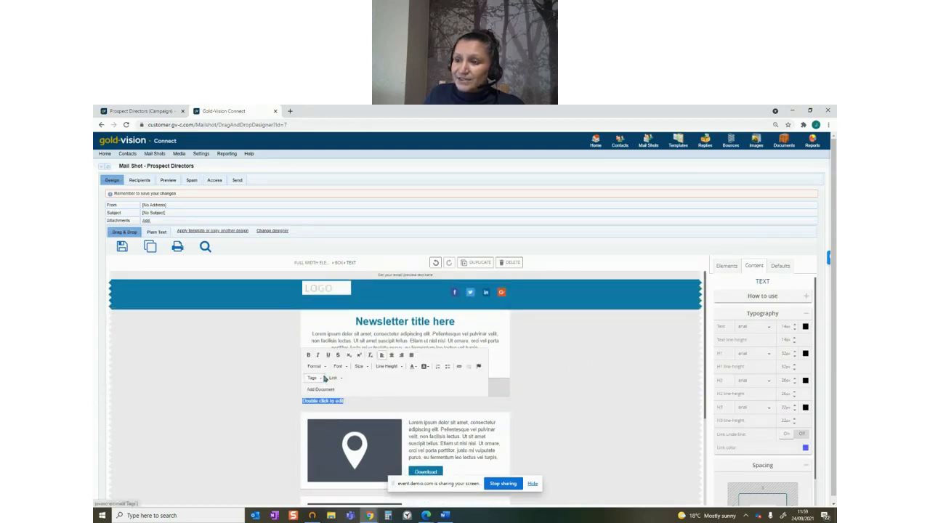
left_click(324, 378)
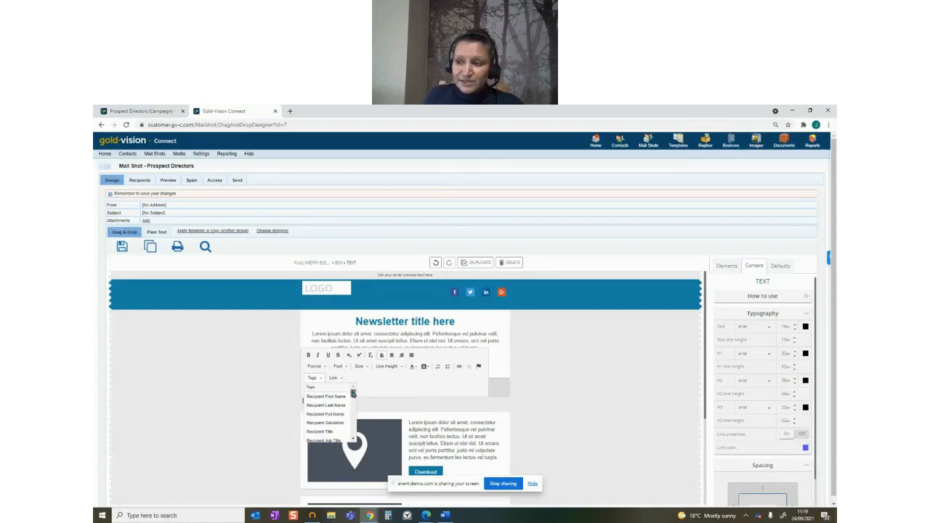
left_click_drag(352, 393, 350, 437)
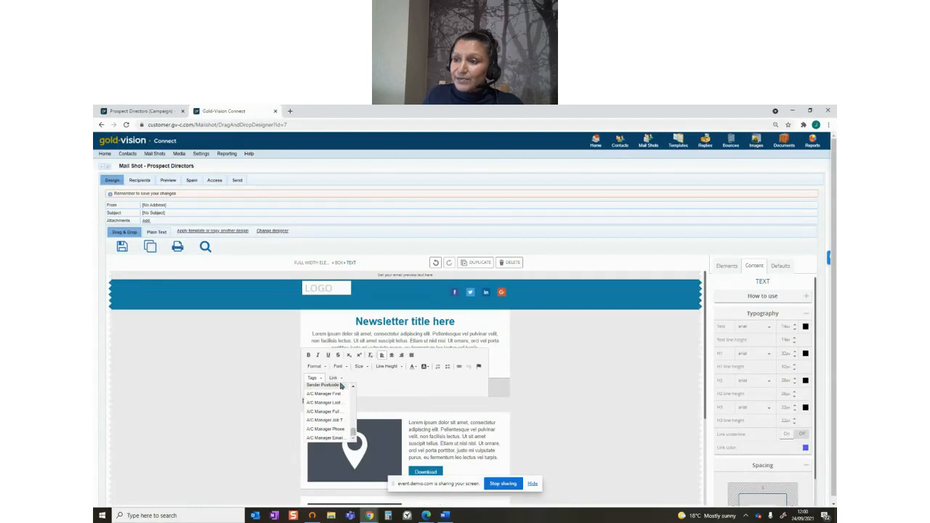
left_click(339, 378)
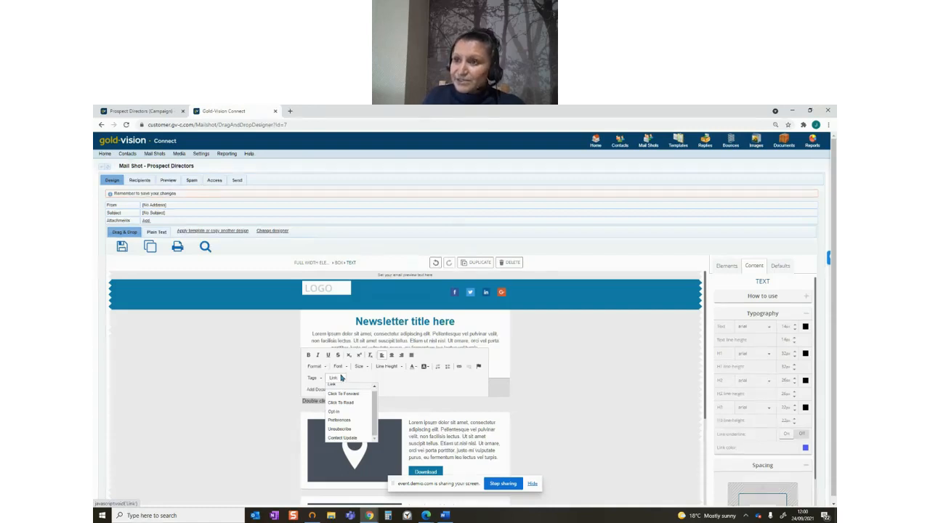
left_click(202, 326)
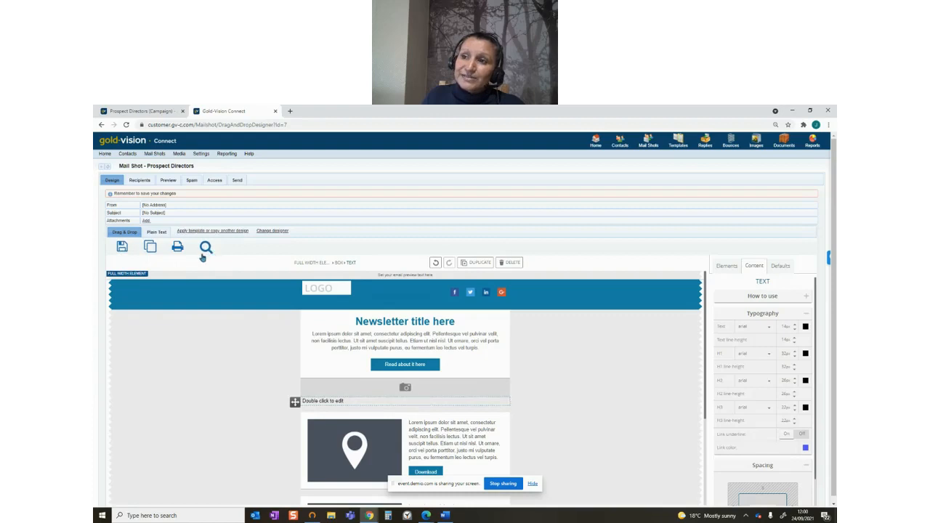
Preview the mail shot design as it appears on a desktop, and review the mail shot's sending options
left_click(206, 249)
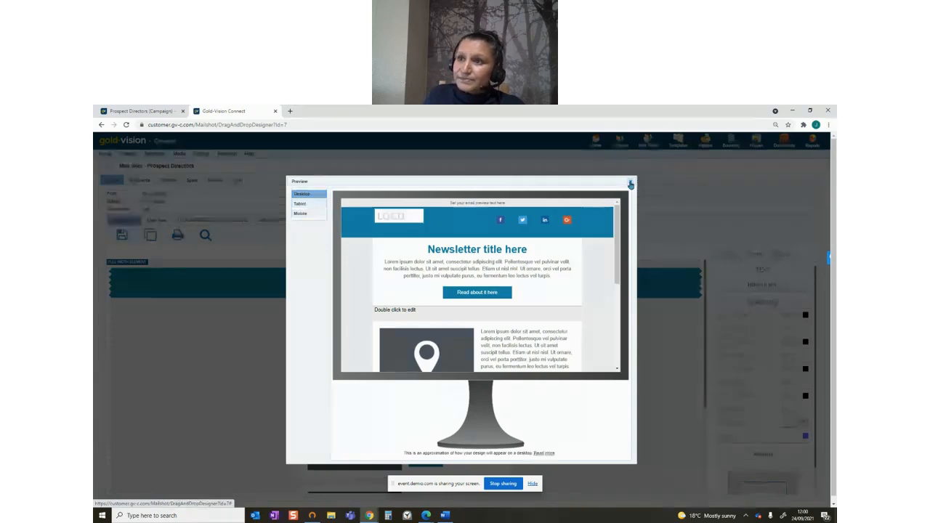
left_click(631, 184)
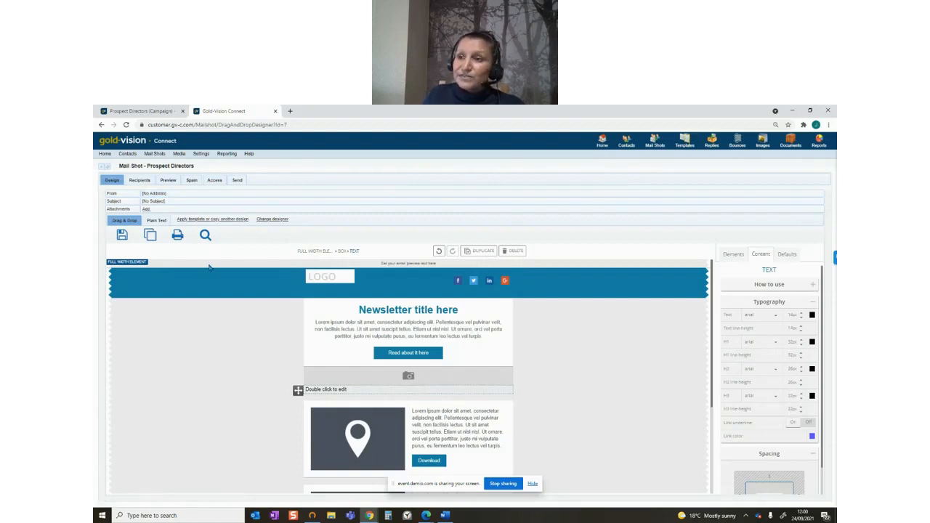
left_click(237, 180)
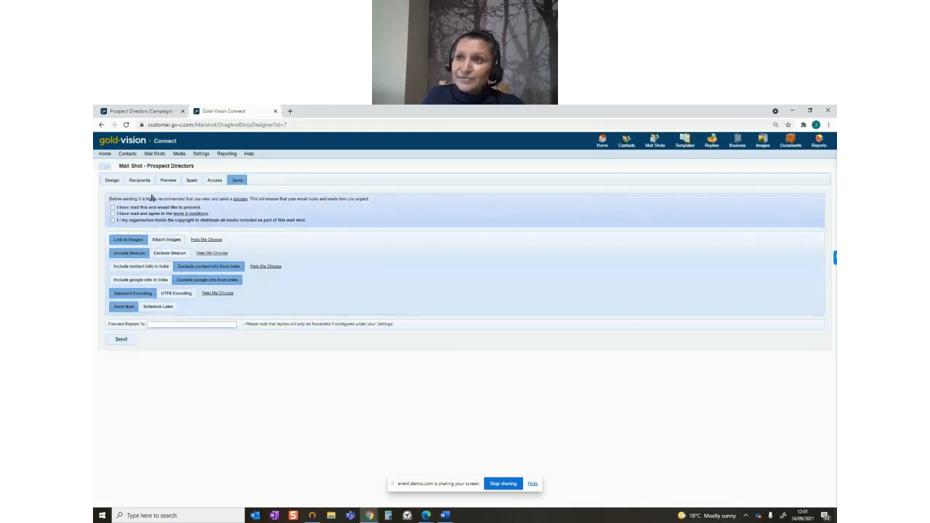
Open the sent Gold-Vision Marketing mail shot from all mail shots and examine its delivery, click-through and response reports
mouse_move(154, 155)
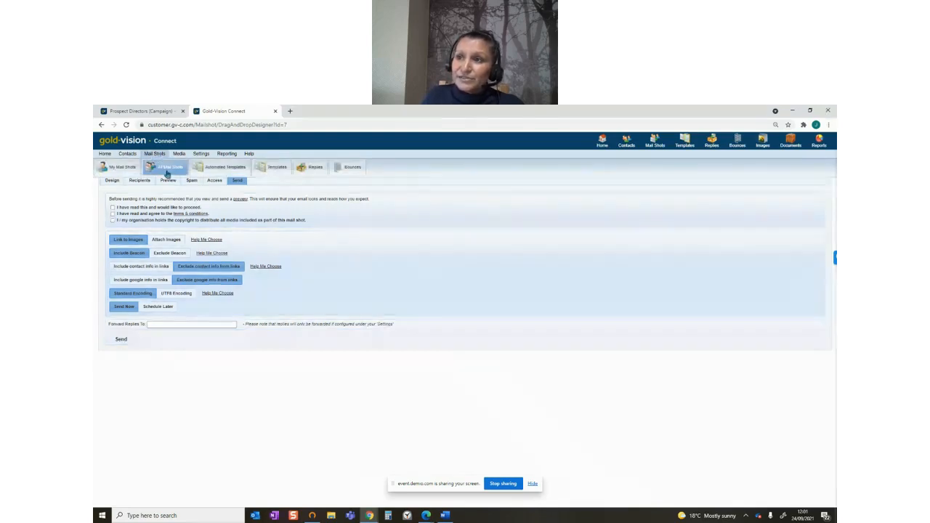
left_click(166, 173)
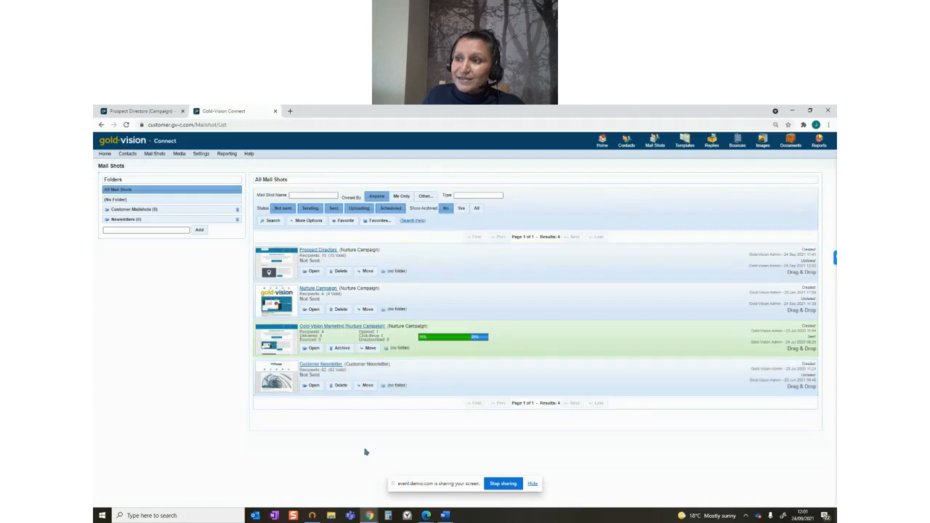
left_click(308, 348)
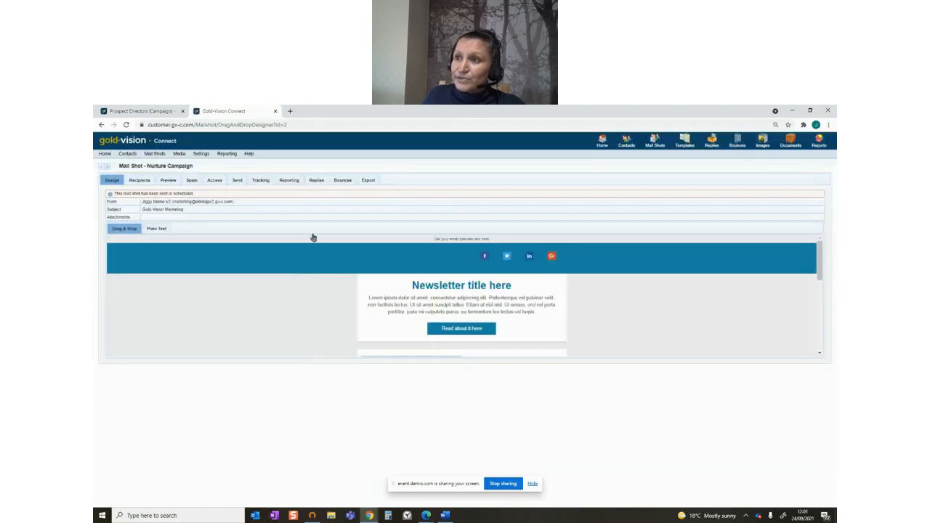
left_click(290, 180)
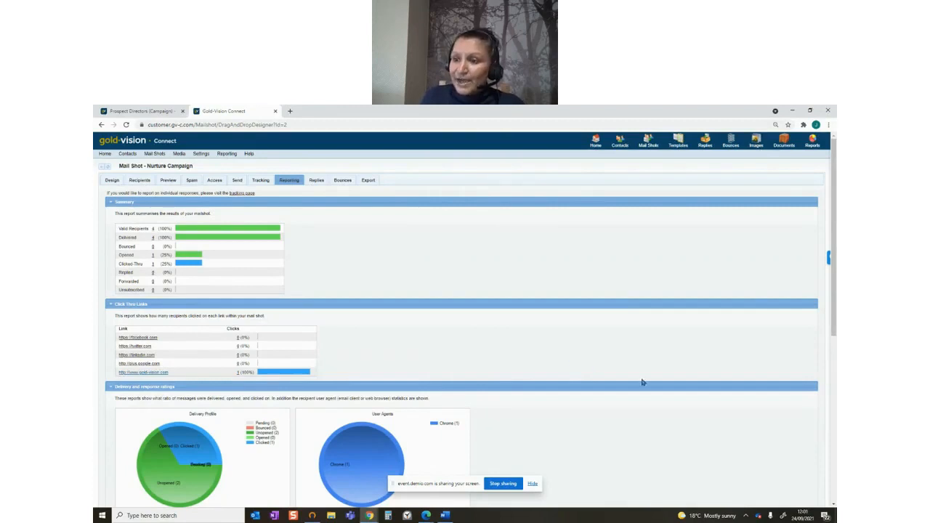
scroll(643, 382, "down", 3)
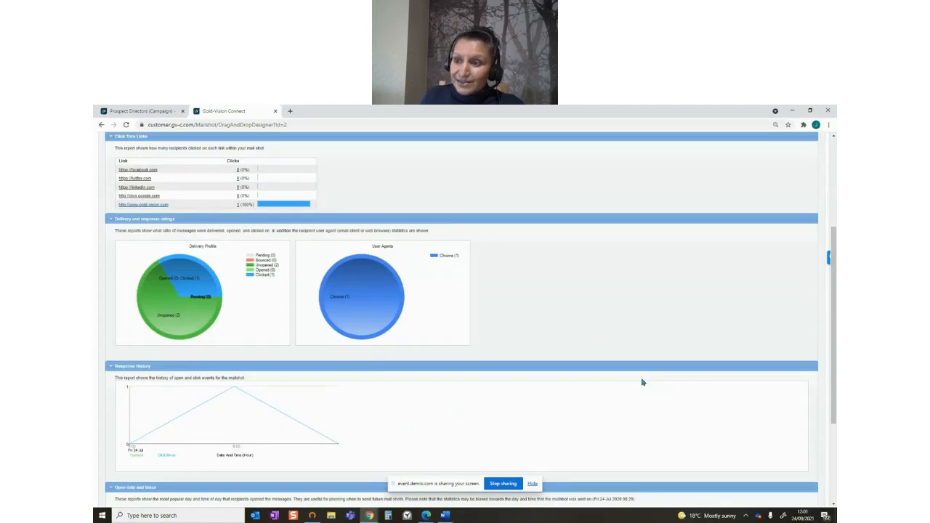
scroll(642, 382, "down", 2)
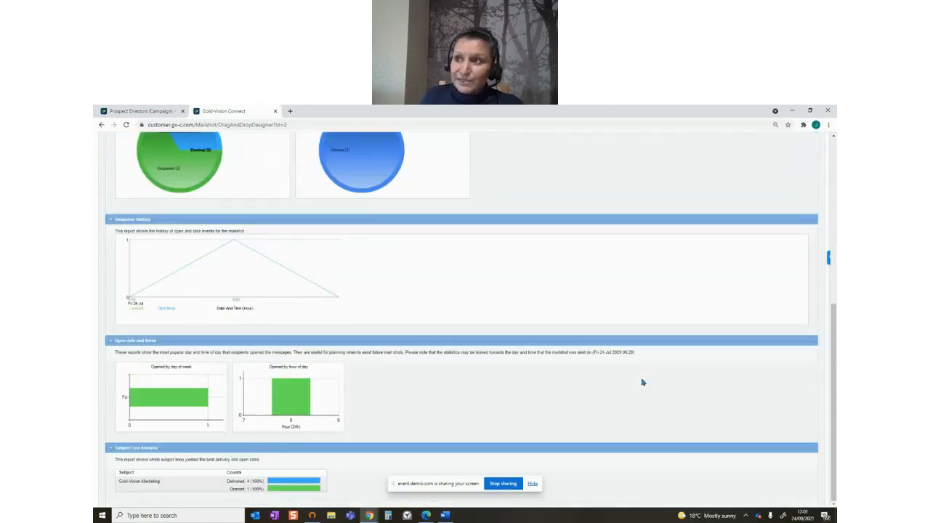
scroll(642, 382, "up", 5)
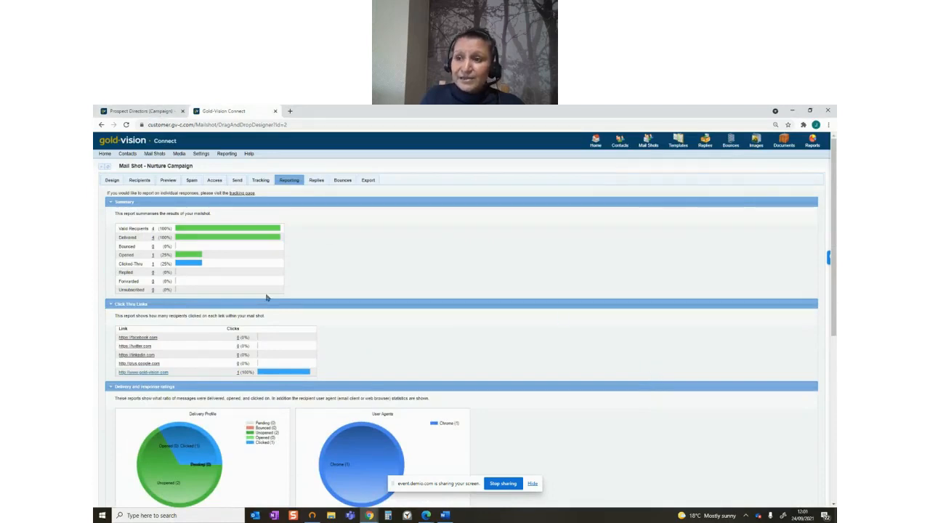
Switch back to Gold-Vision and open the 1.Nurture Campaign record from the list of campaigns
left_click(163, 112)
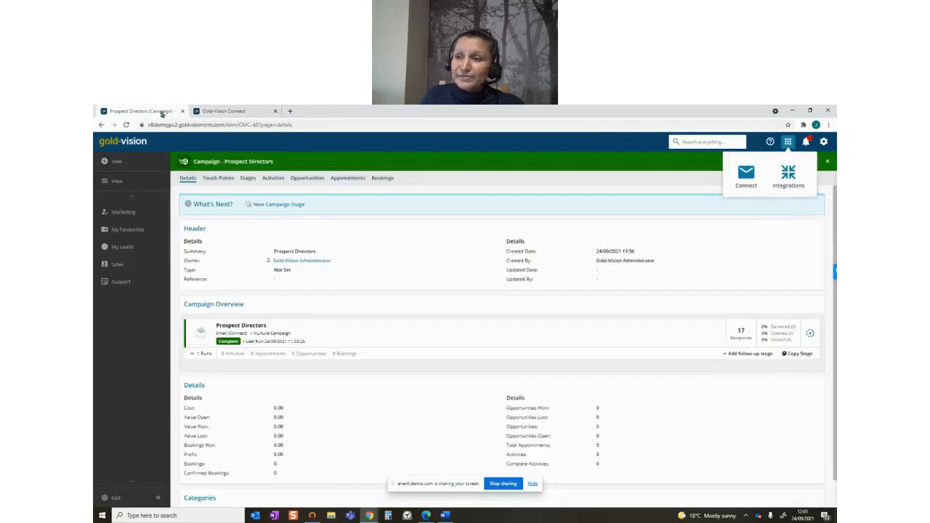
left_click(161, 182)
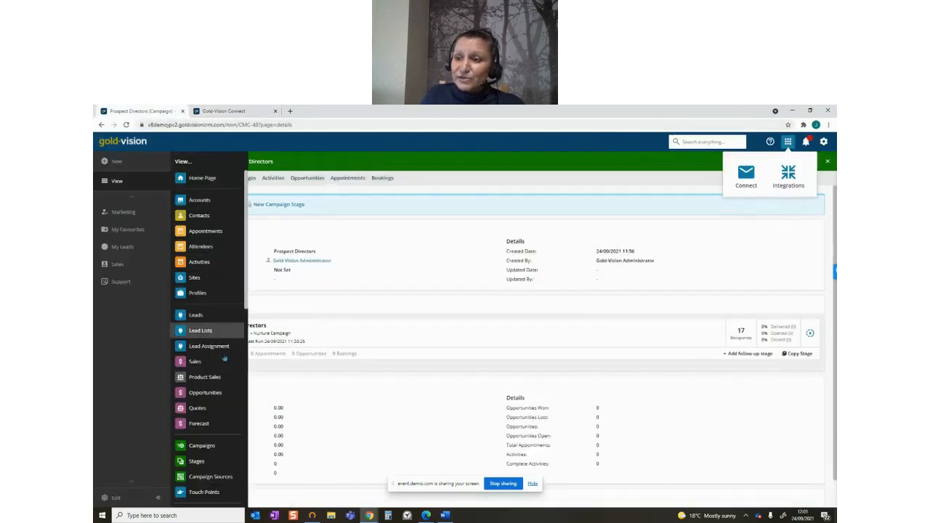
left_click(218, 445)
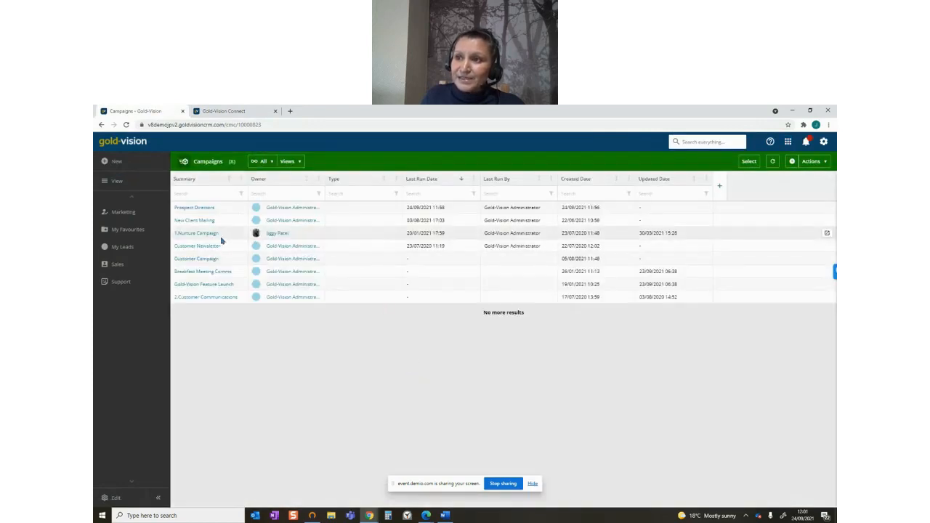
left_click(208, 234)
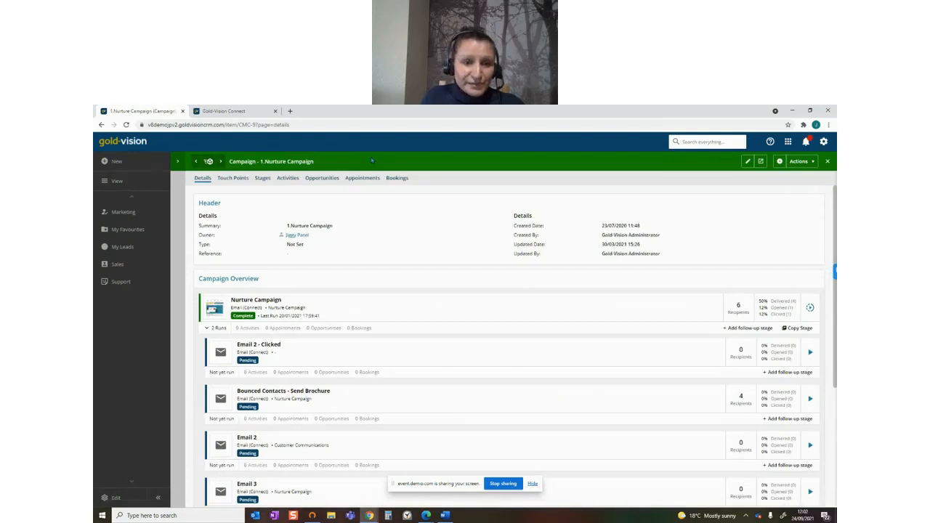
Examine the Nurture Campaign stage's runs and the recipients of its 23/07/2020 run, and collapse the run details
left_click(216, 329)
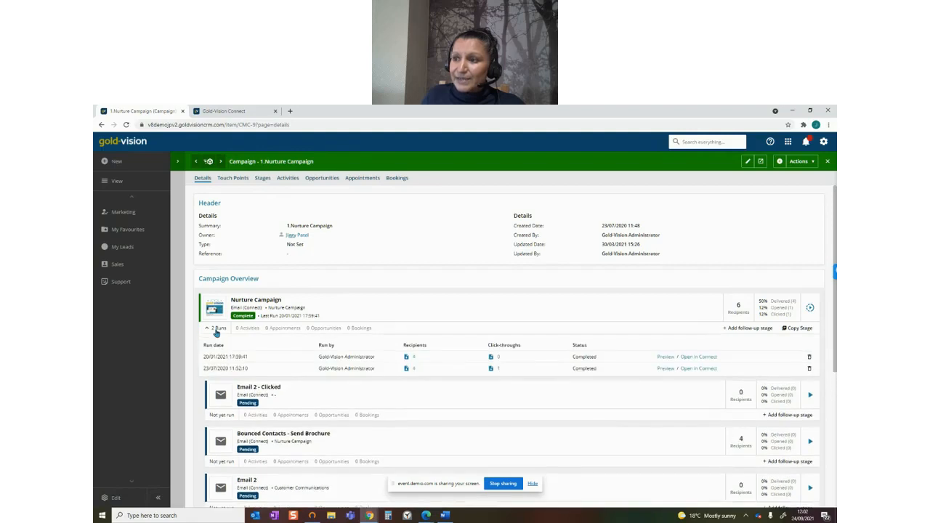
left_click(413, 370)
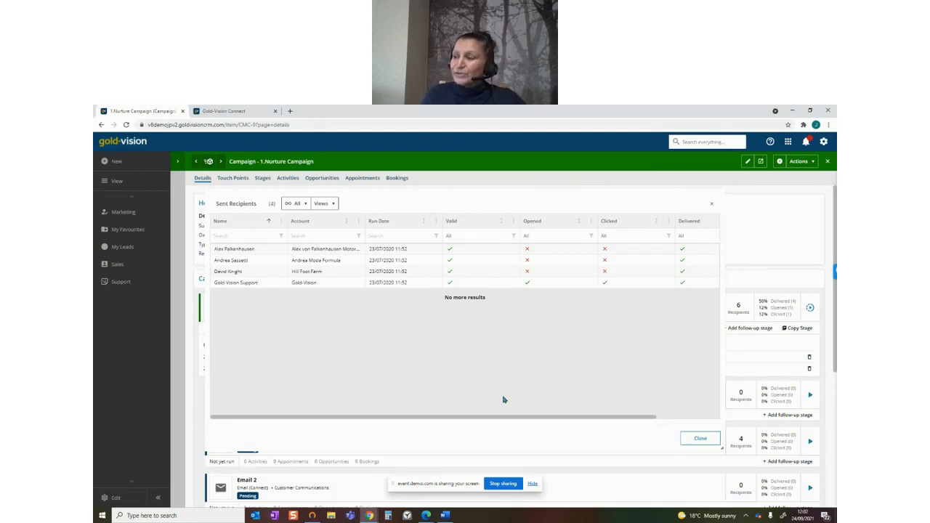
left_click(698, 443)
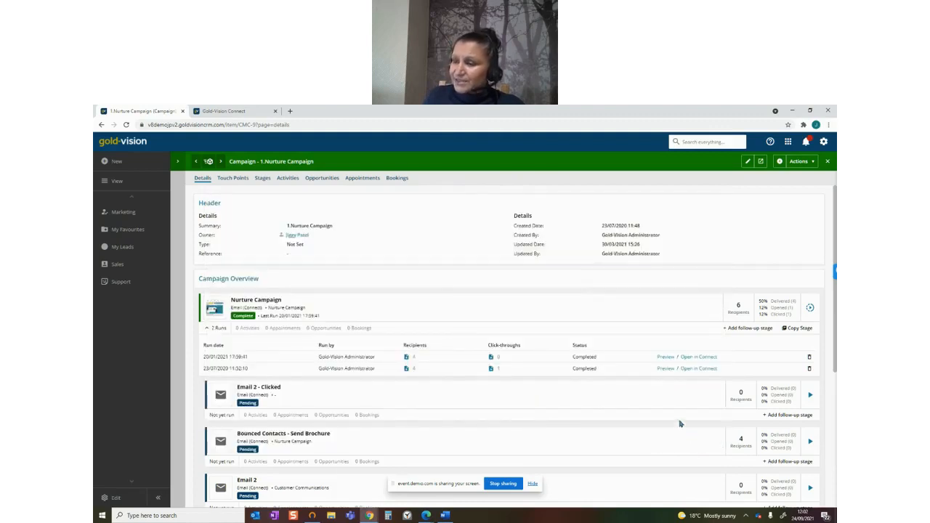
left_click(218, 329)
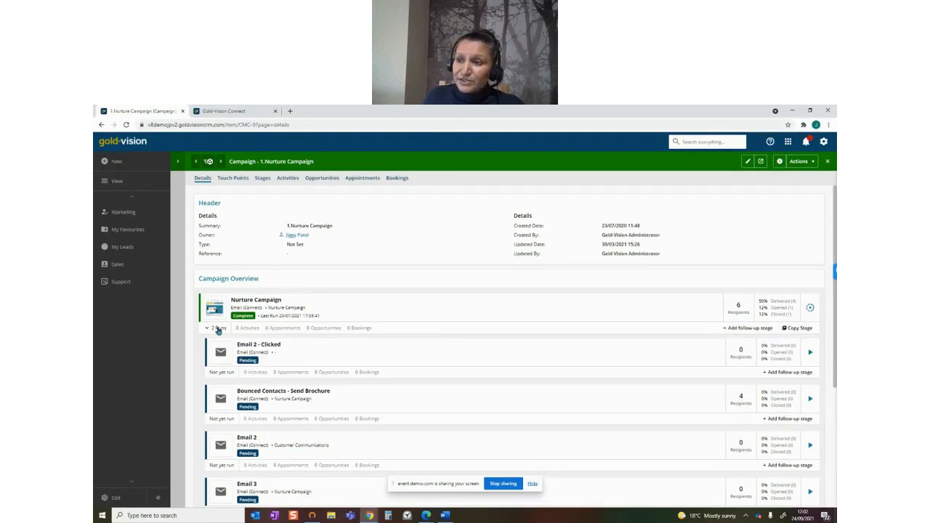
Add a follow-up stage to the Nurture Campaign stage with summary Send Brochure and type Nurture Campaign, and save it
left_click_drag(835, 306, 834, 337)
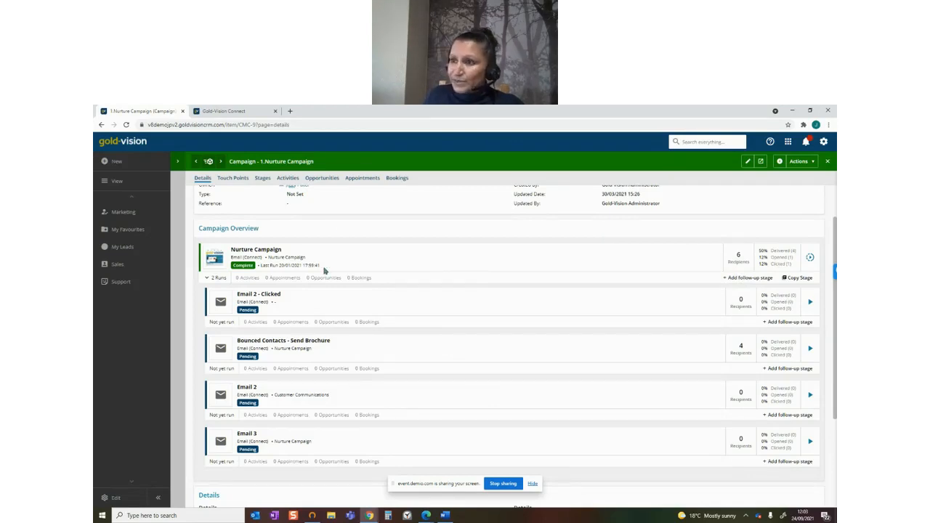
left_click(742, 280)
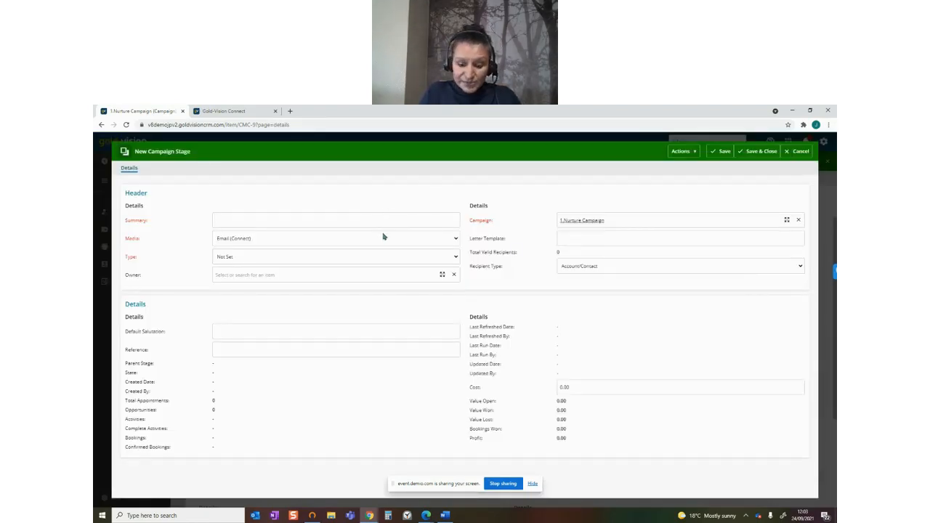
type("Send B")
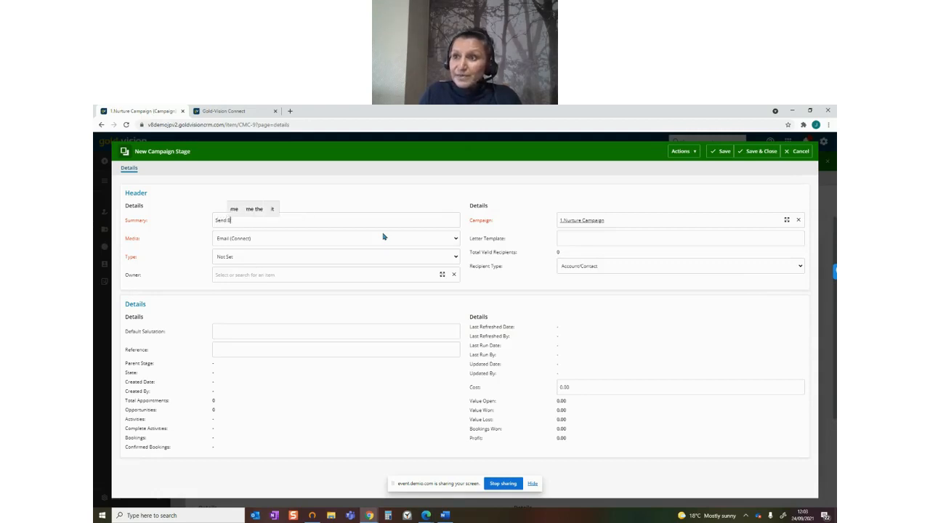
type("rochure")
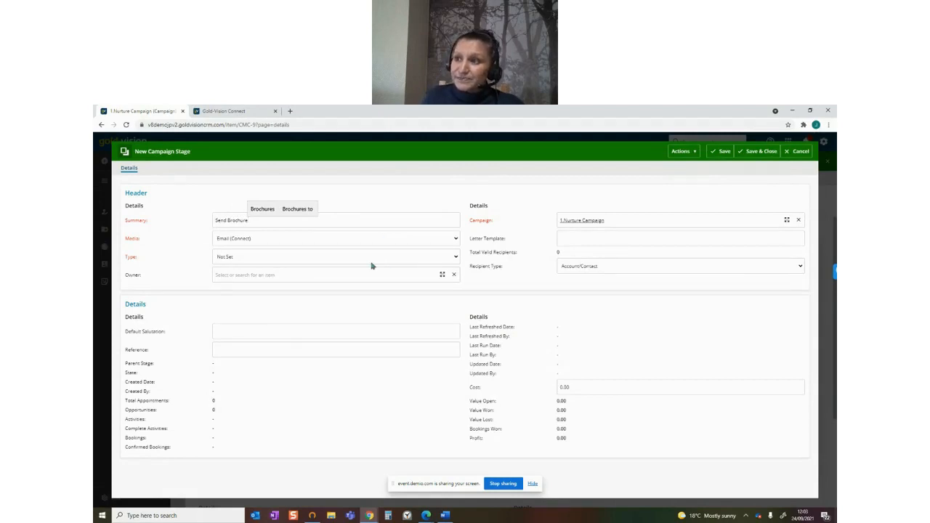
left_click(370, 262)
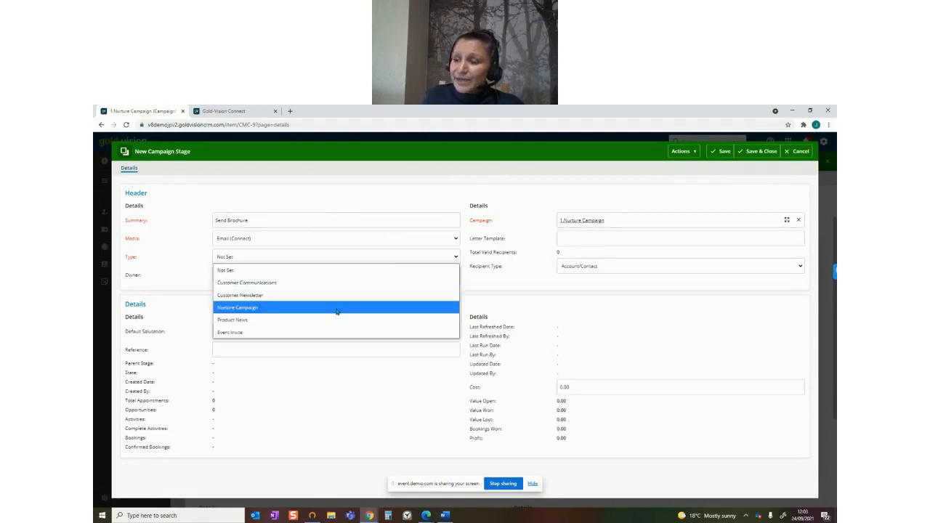
left_click(336, 312)
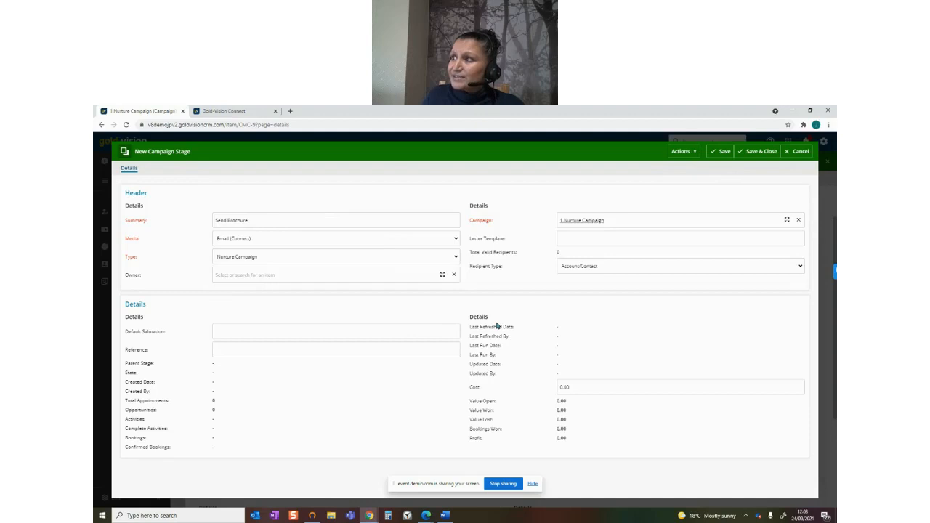
left_click(719, 151)
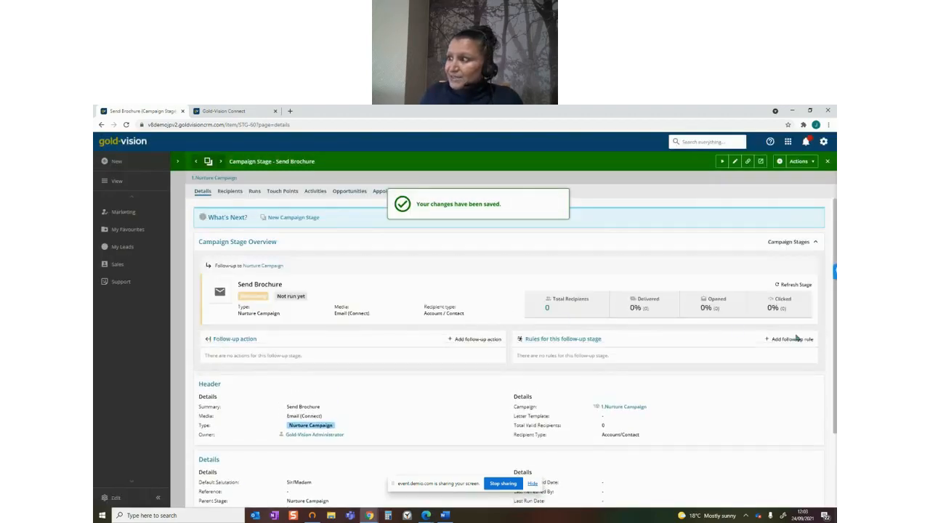
Add a Connect follow-up rule to the Send Brochure stage for recipients who clicked any link in the email
left_click(796, 341)
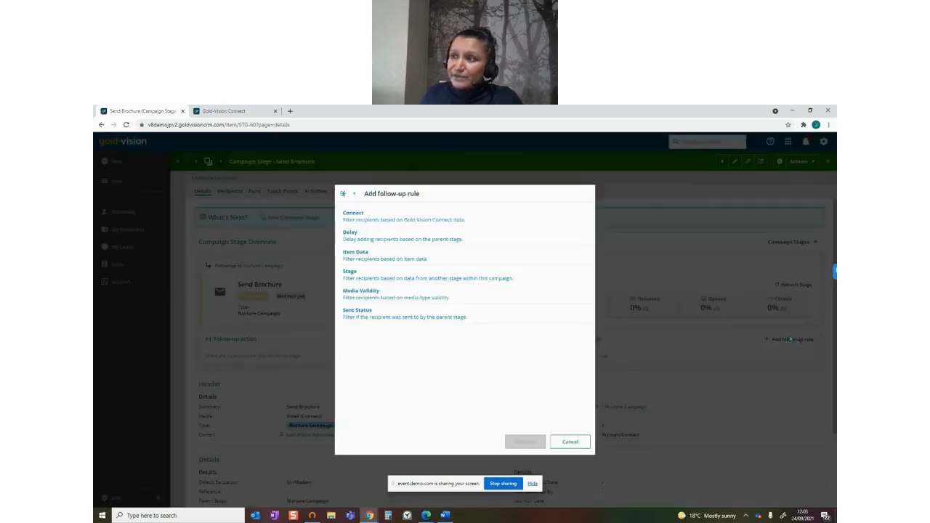
left_click(438, 224)
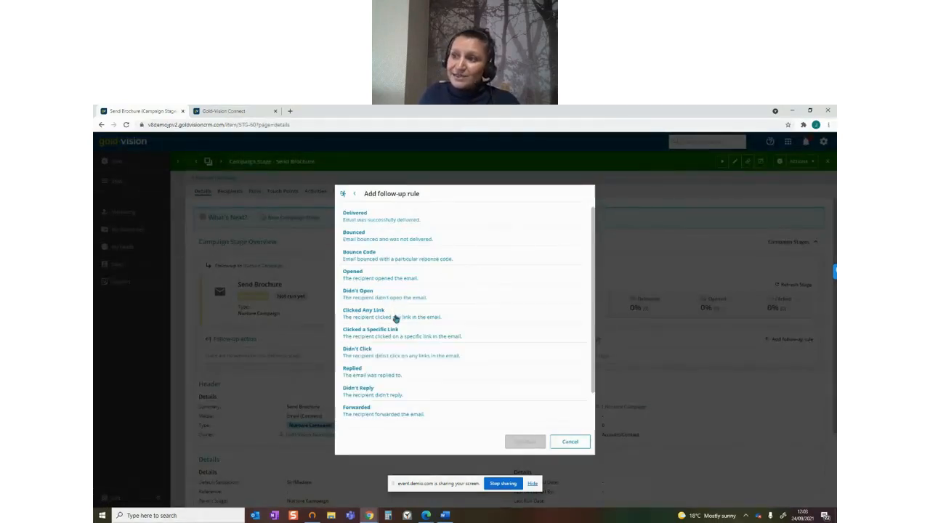
left_click(396, 318)
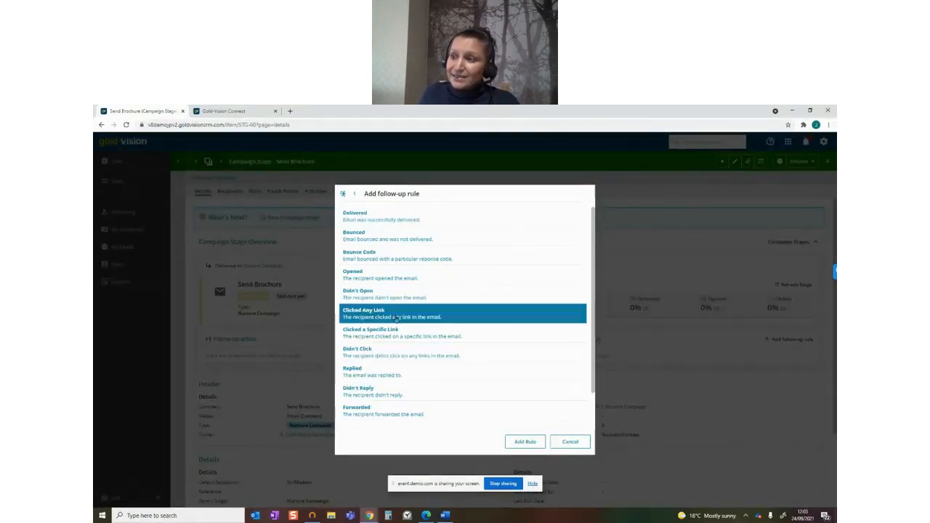
left_click(528, 443)
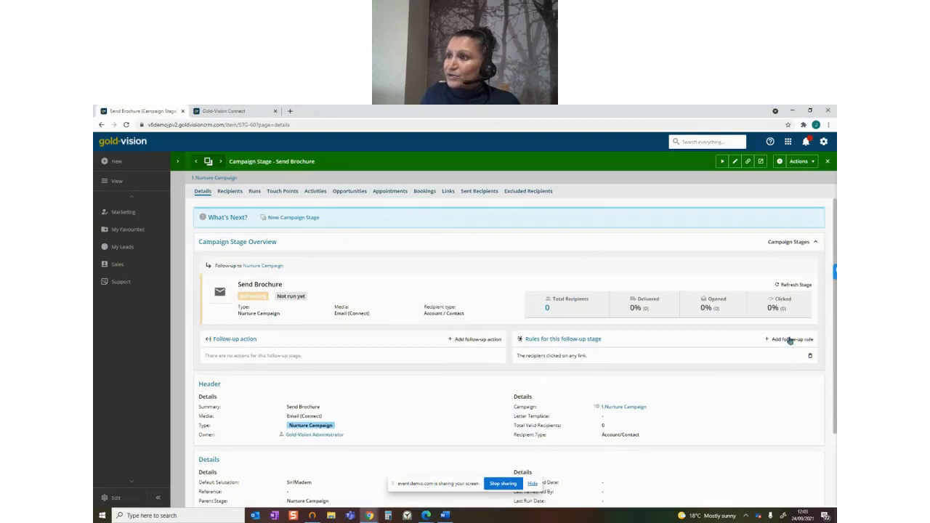
Add an item data rule to the Send Brochure stage for recipients with any opportunity whose Stage is 2.Qualification
left_click(790, 339)
left_click(380, 260)
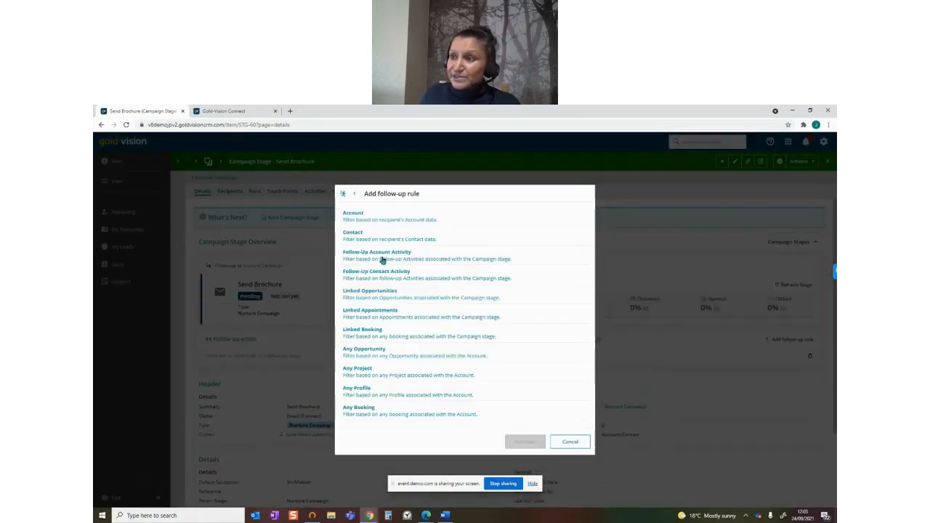
left_click(396, 351)
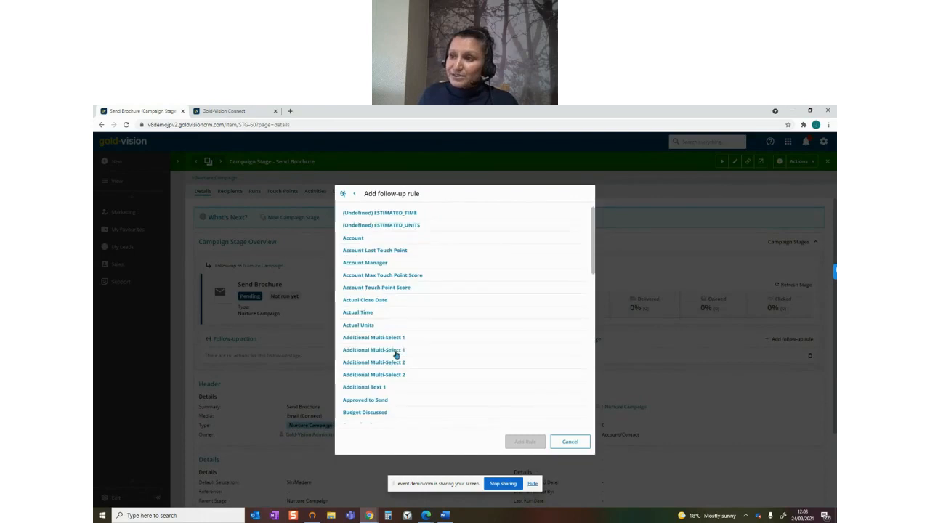
scroll(396, 355, "down", 8)
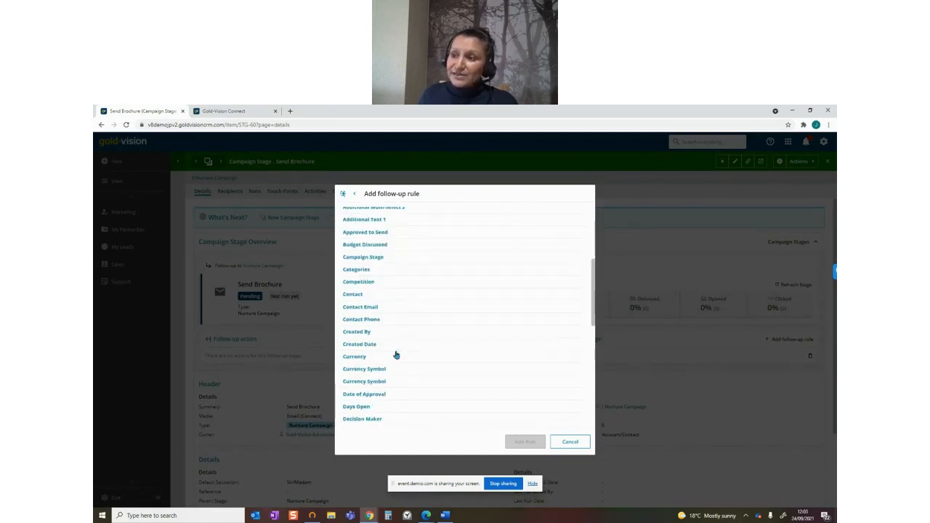
scroll(396, 355, "down", 5)
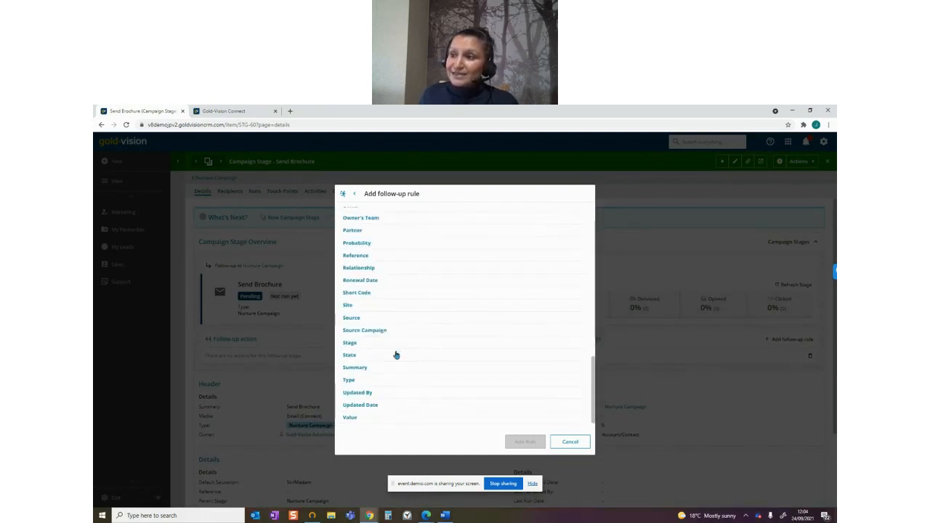
left_click(361, 343)
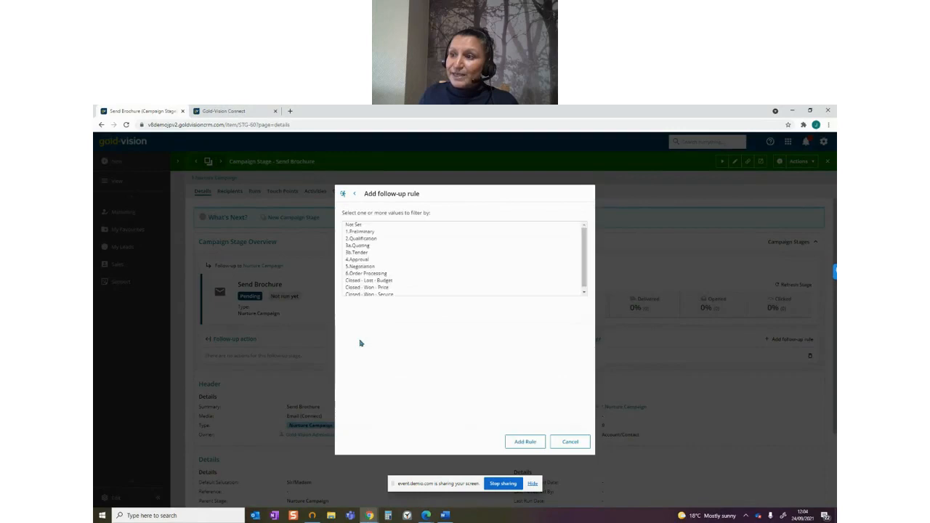
left_click(380, 239)
left_click(525, 442)
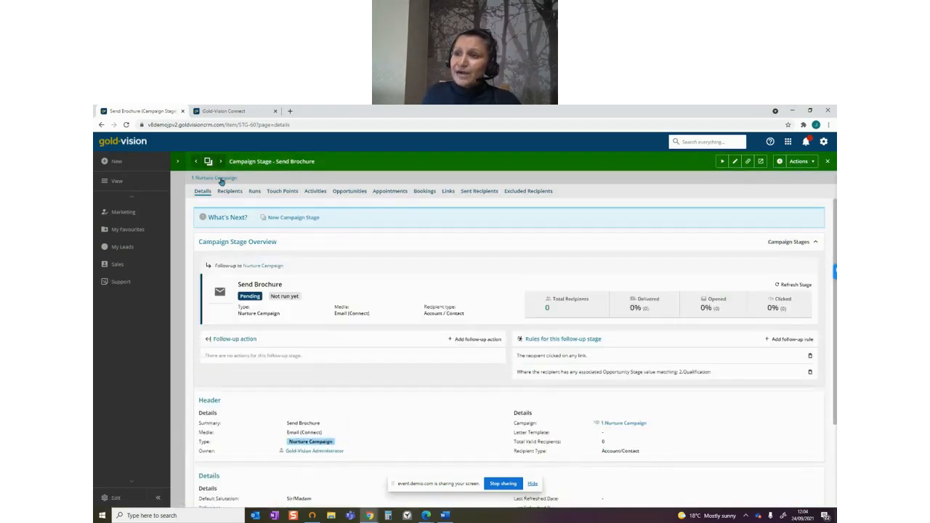
Return to the 1.Nurture Campaign record and review the follow-up stages in its campaign overview
left_click(221, 179)
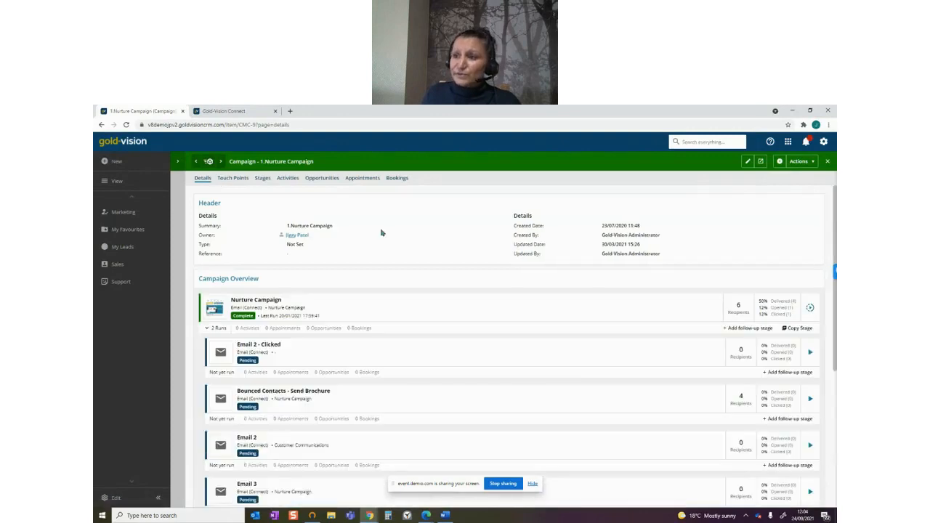
scroll(817, 303, "down", 1)
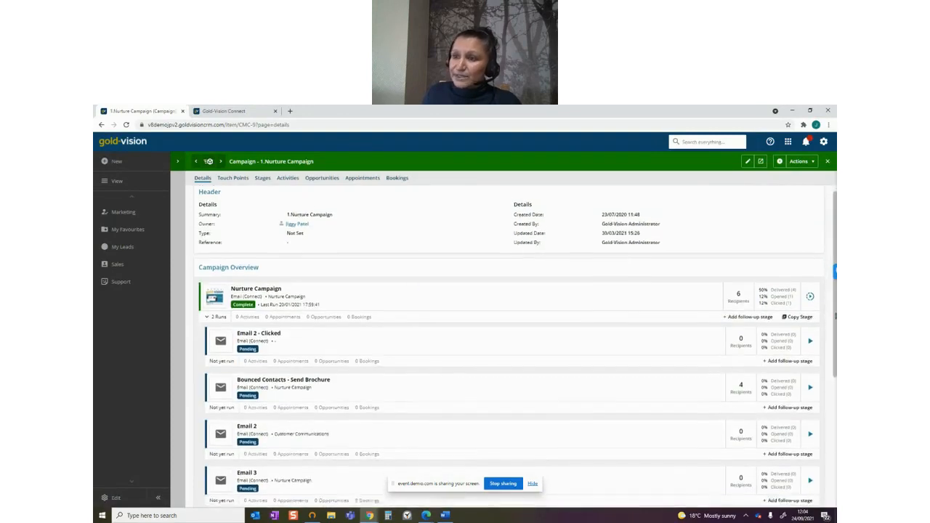
scroll(741, 281, "down", 3)
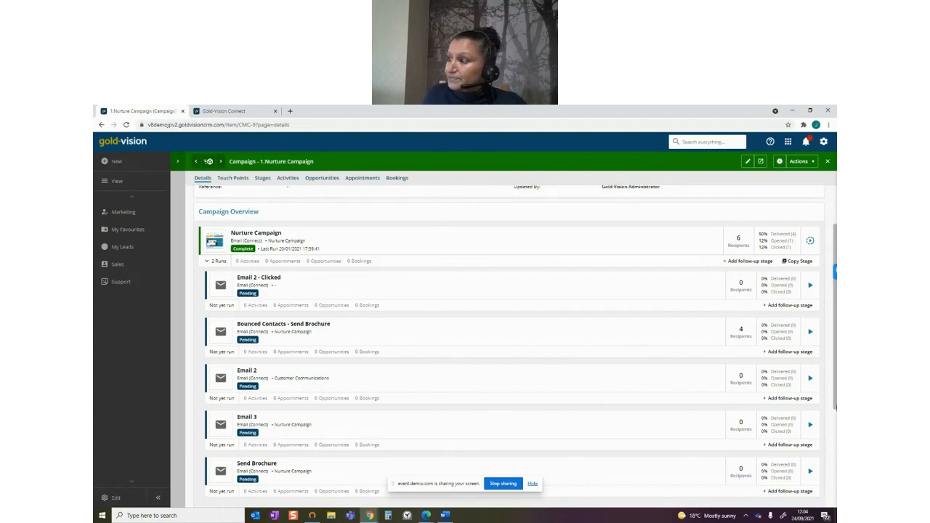
left_click_drag(836, 394, 835, 334)
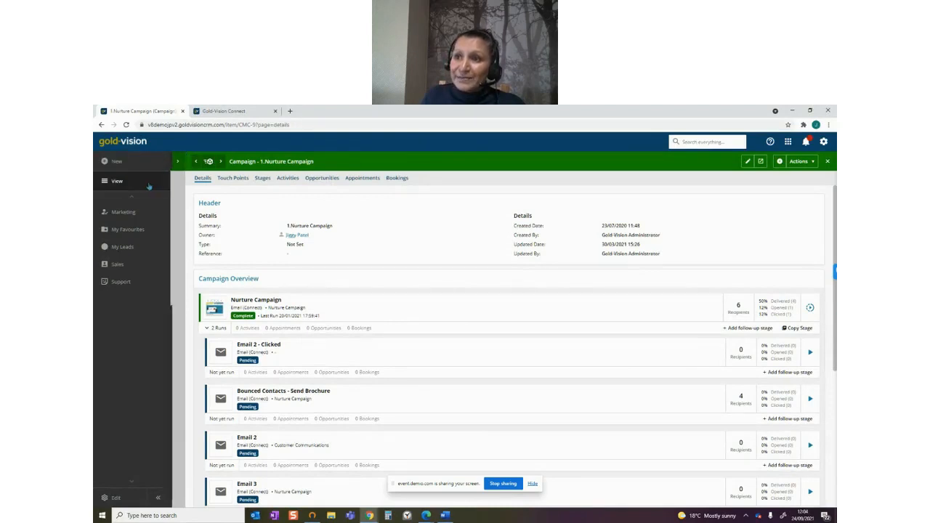
Look through the available record views down to the campaign contact and lead click lists, and return to the home page
left_click(115, 180)
scroll(221, 393, "down", 10)
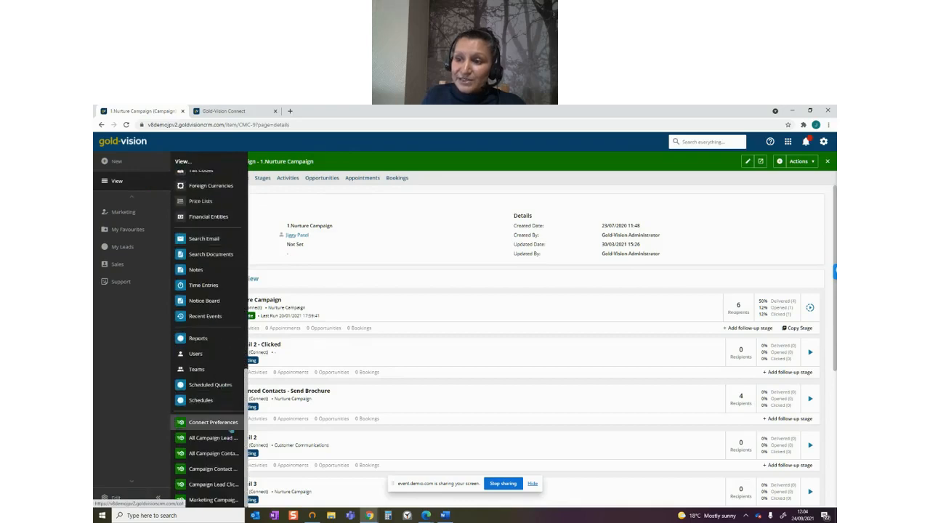
left_click(230, 470)
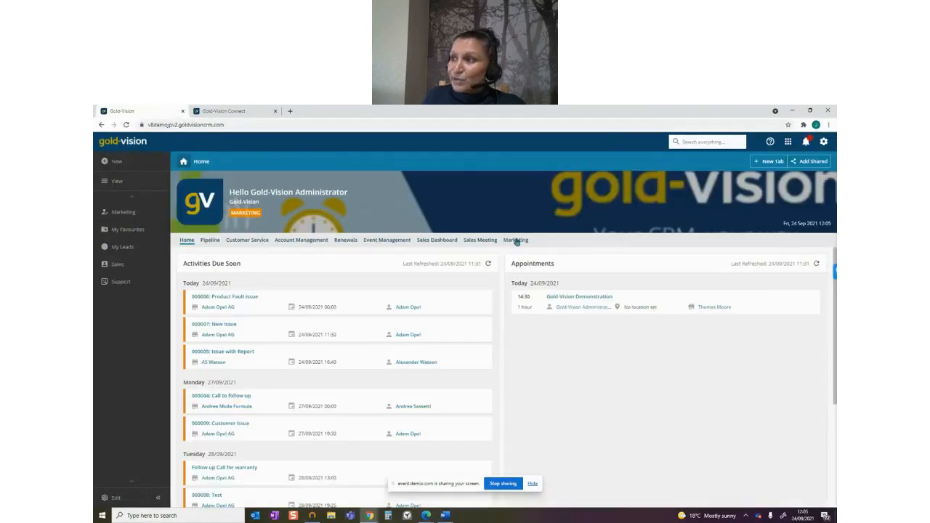
Open the Marketing dashboard and examine its contact relationship and campaign charts and the Campaigns board
left_click(516, 240)
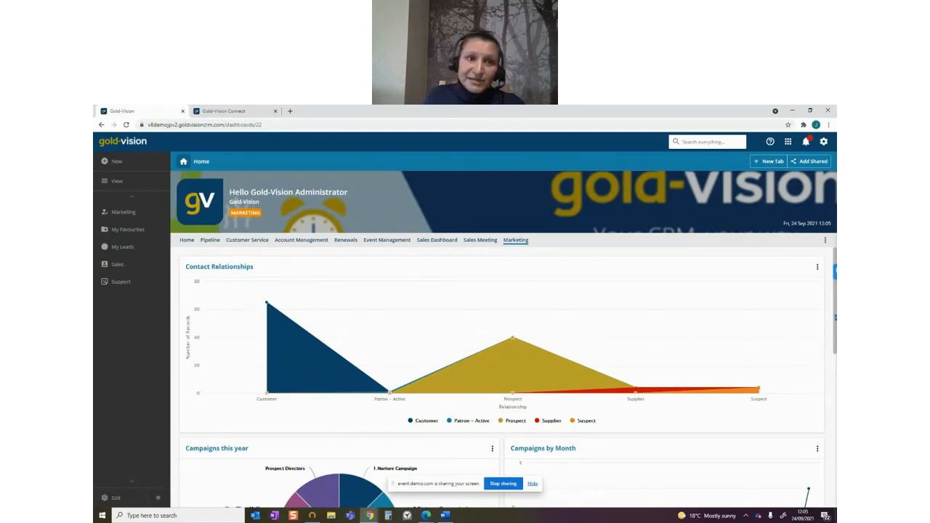
scroll(835, 317, "down", 1)
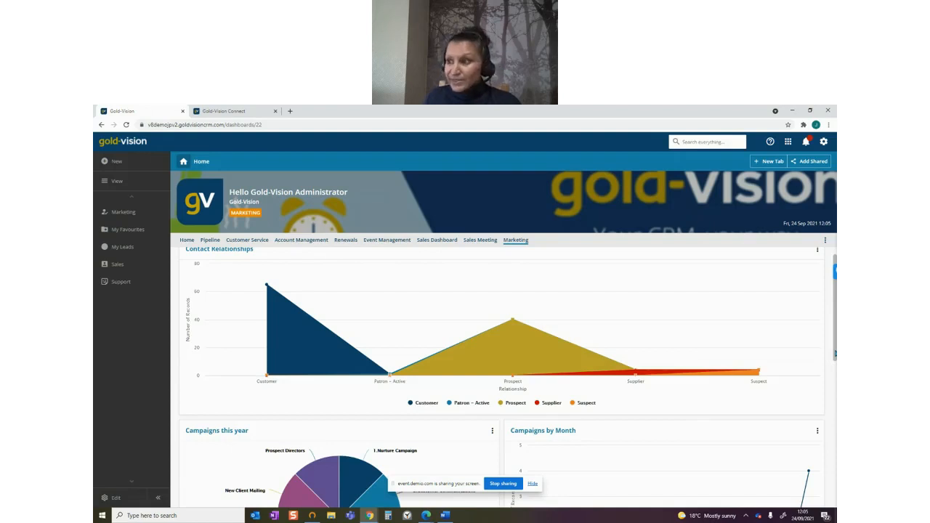
left_click_drag(834, 354, 826, 485)
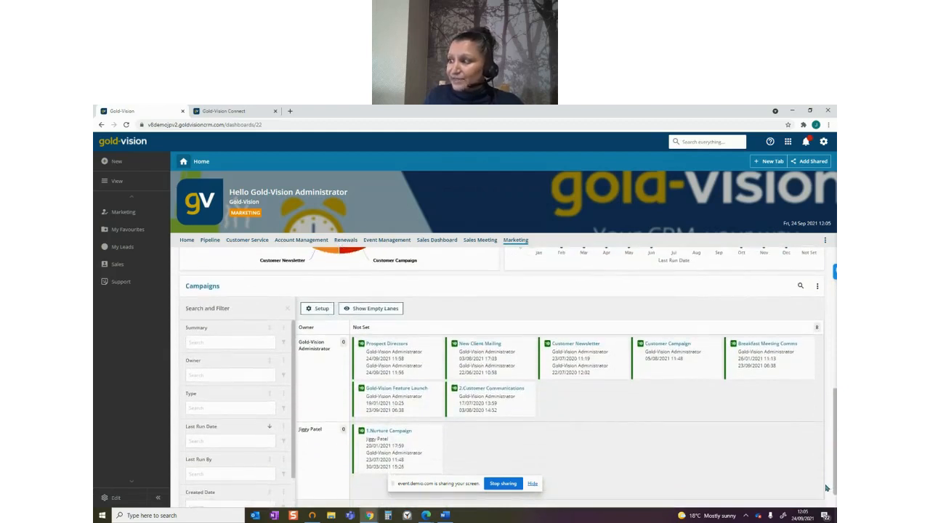